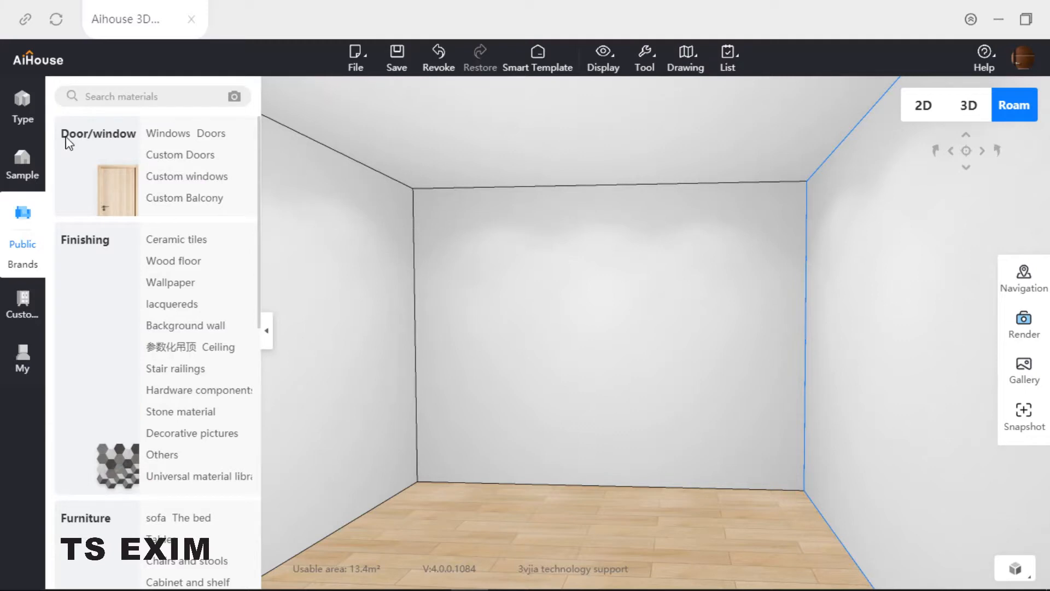
# - Place the plain doorway opening from the door openings library near the middle of the upper wall in the 2D plan
pyautogui.click(218, 134)
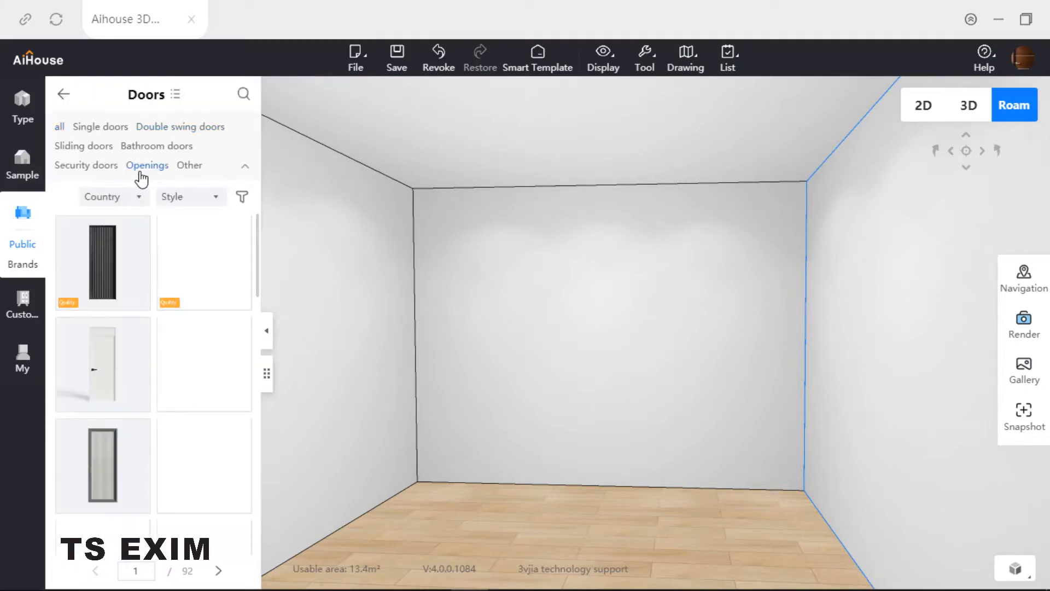
pyautogui.click(153, 168)
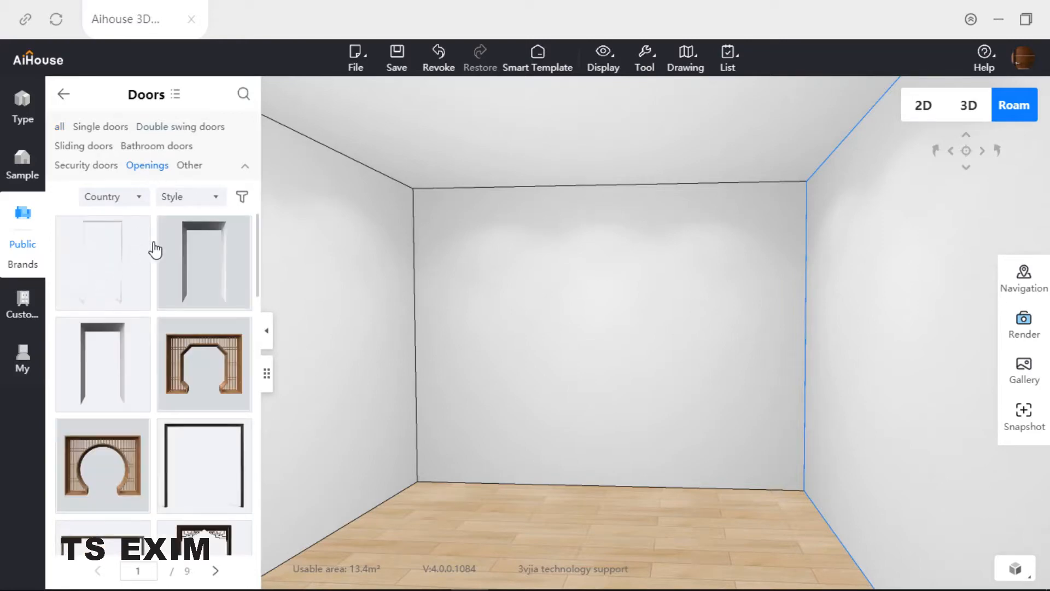
pyautogui.click(122, 264)
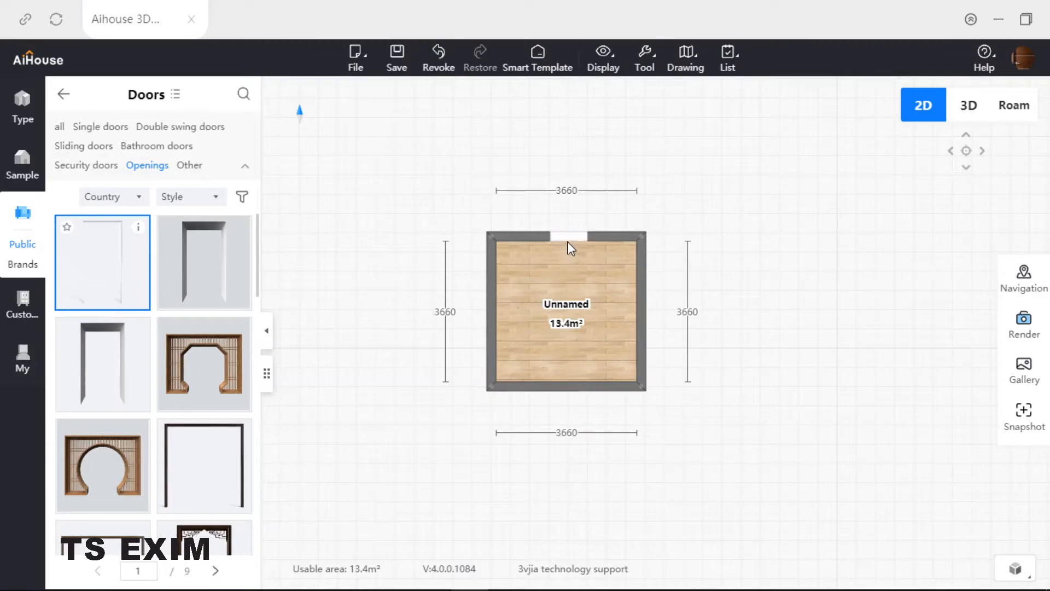
pyautogui.click(568, 244)
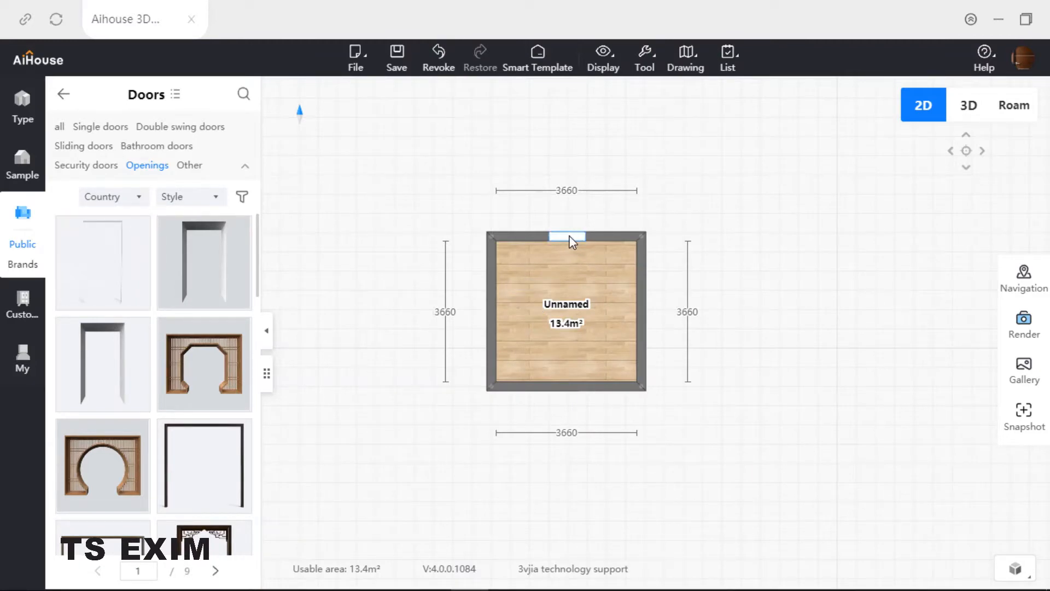
# - Set the doorway opening's length to 3660 and its height to 1650
pyautogui.click(572, 238)
pyautogui.moveTo(898, 206); pyautogui.dragTo(792, 131)
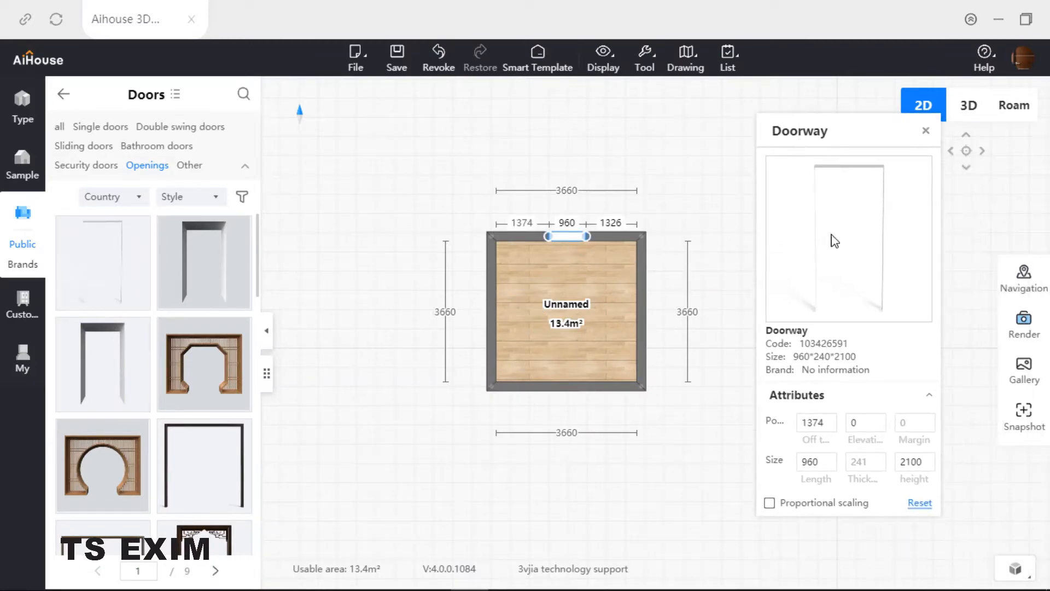
pyautogui.doubleClick(820, 467)
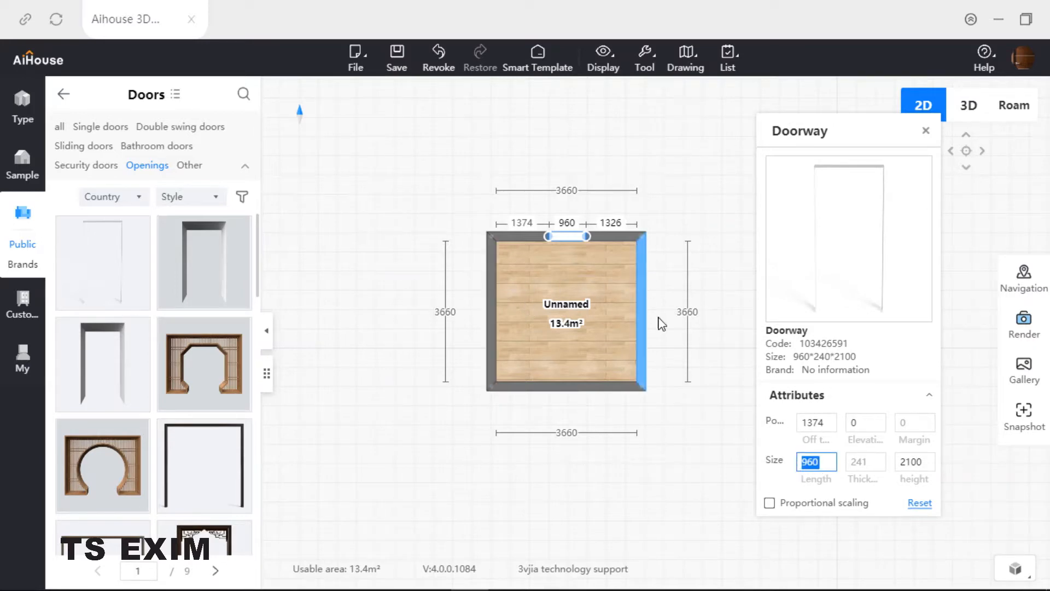
pyautogui.write('36')
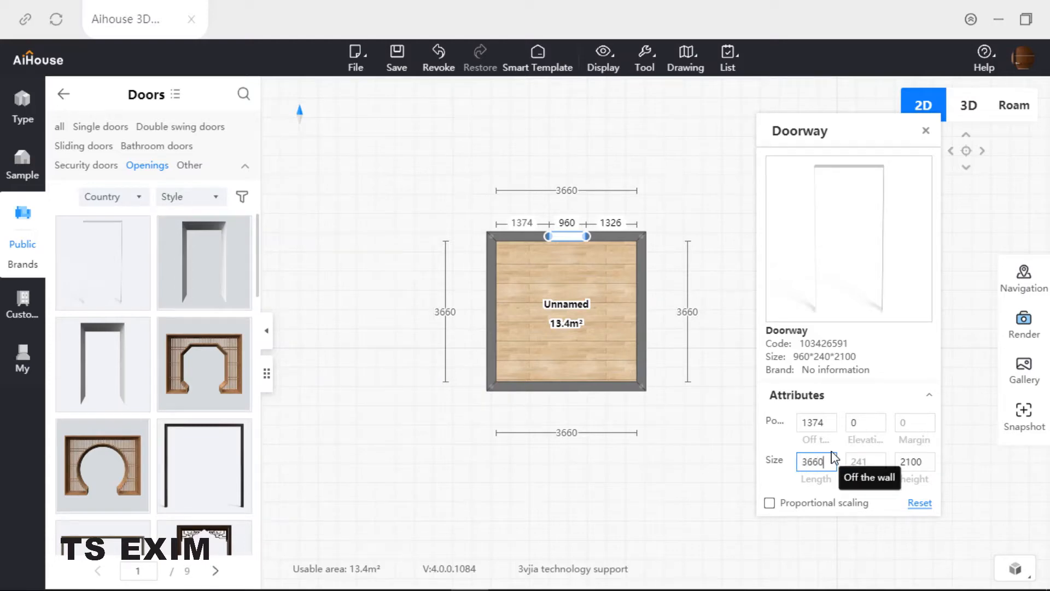
pyautogui.press('Return')
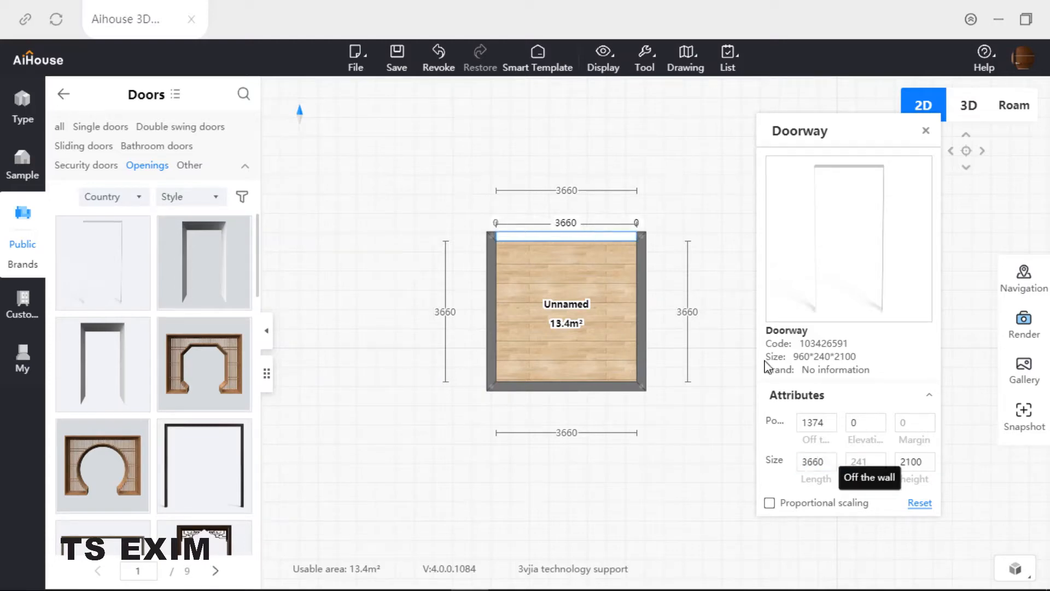
pyautogui.doubleClick(909, 463)
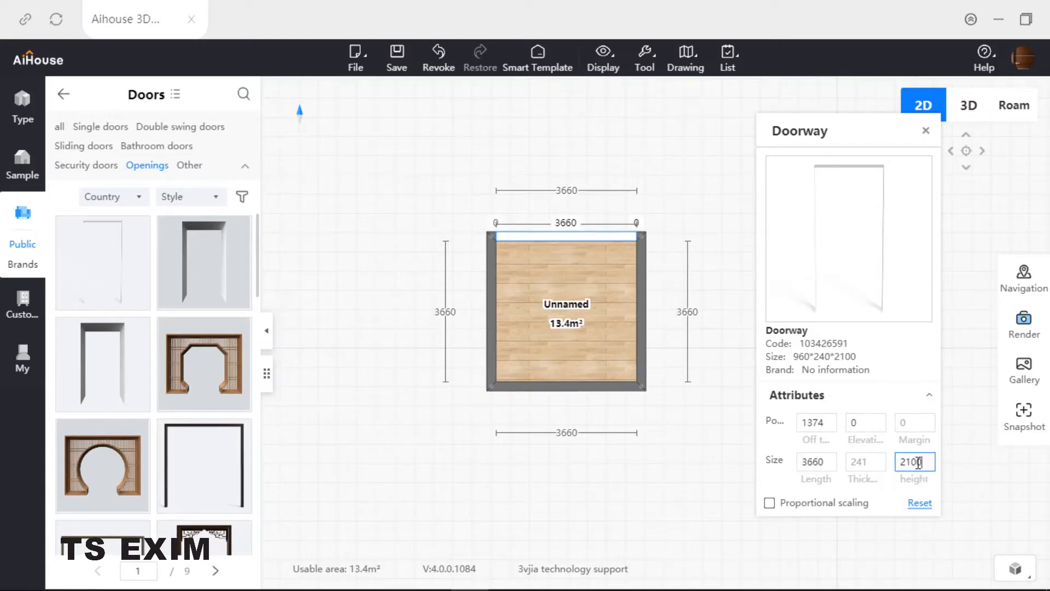
pyautogui.write('1')
pyautogui.press('Return')
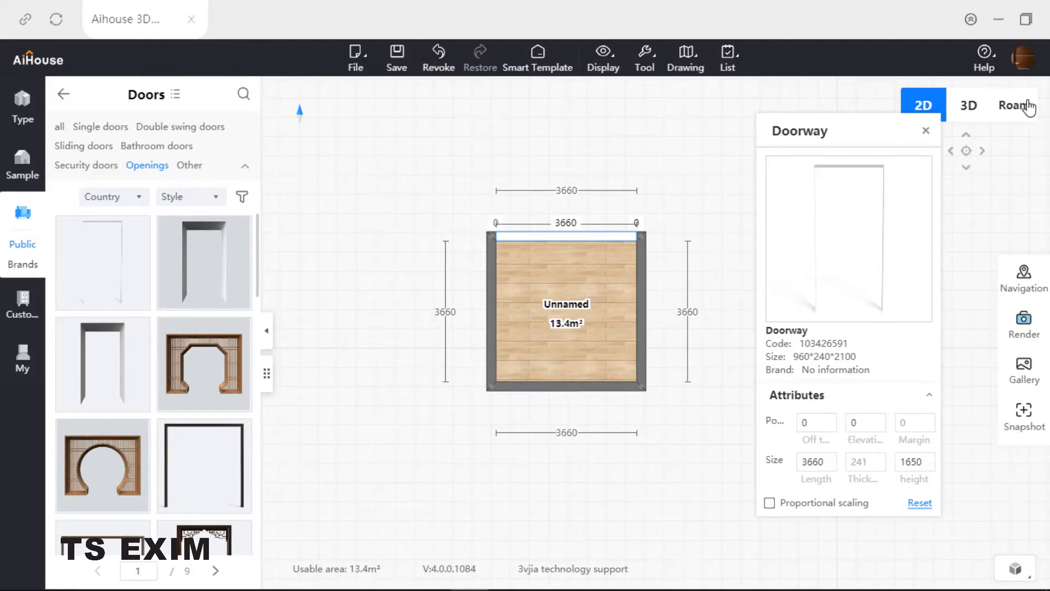
# - Set the doorway's elevation to 1150 and inspect the raised opening in the Roam view
pyautogui.click(1021, 106)
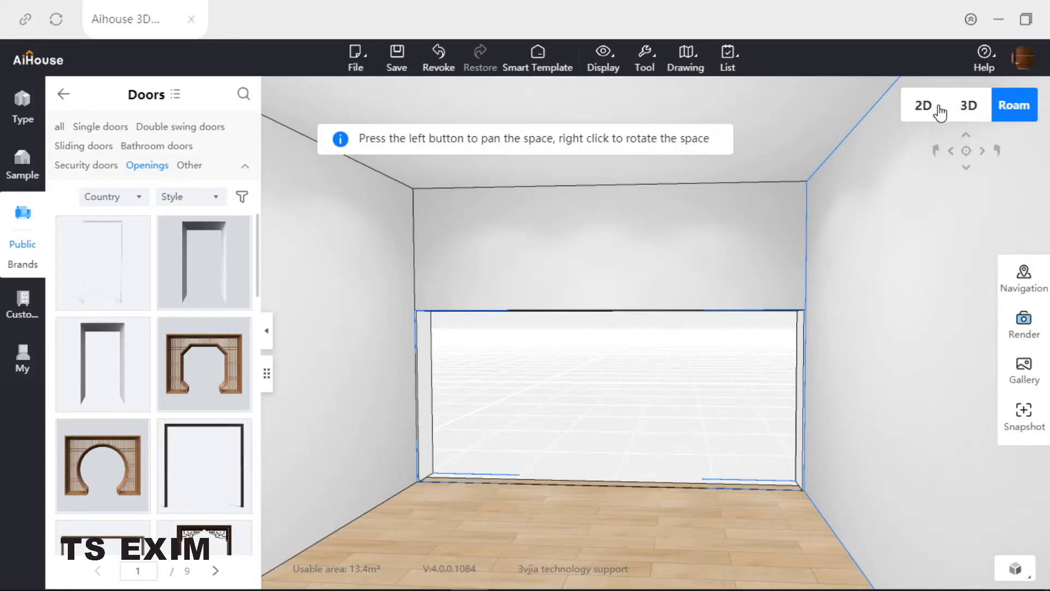
pyautogui.click(931, 107)
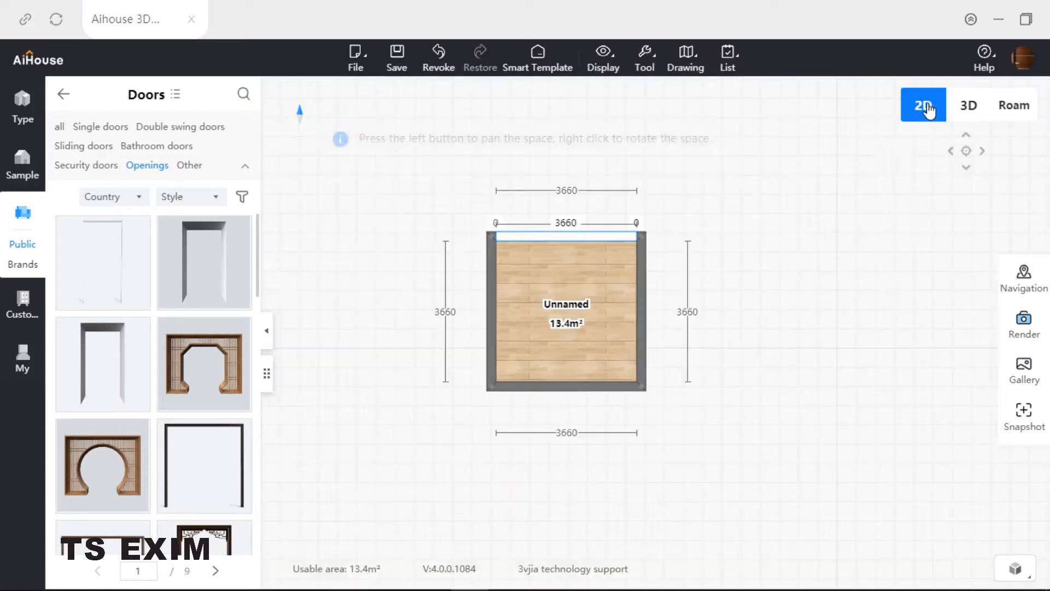
pyautogui.click(617, 241)
pyautogui.click(974, 486)
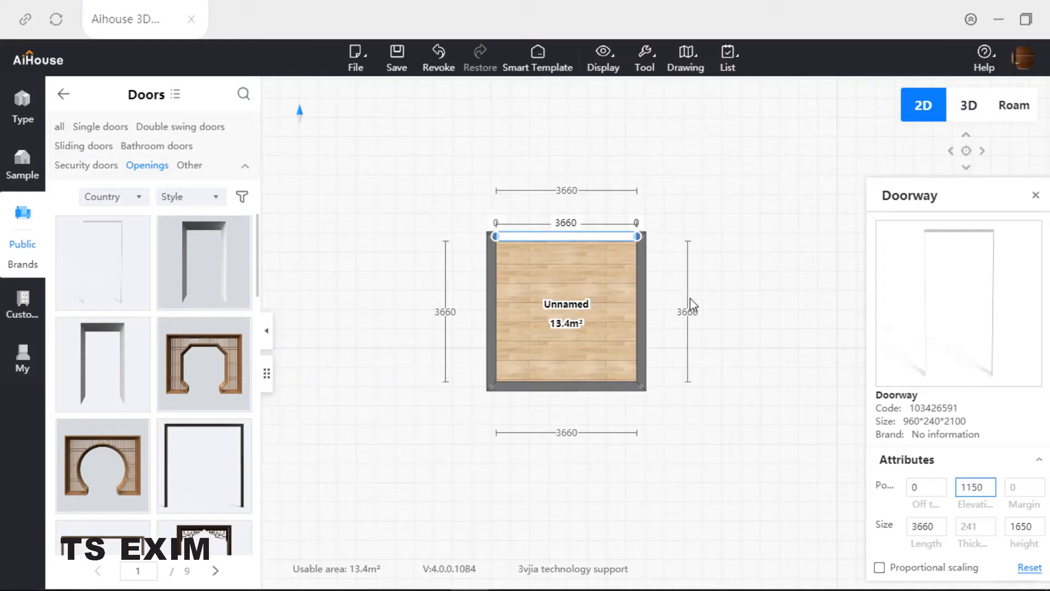
pyautogui.click(1009, 115)
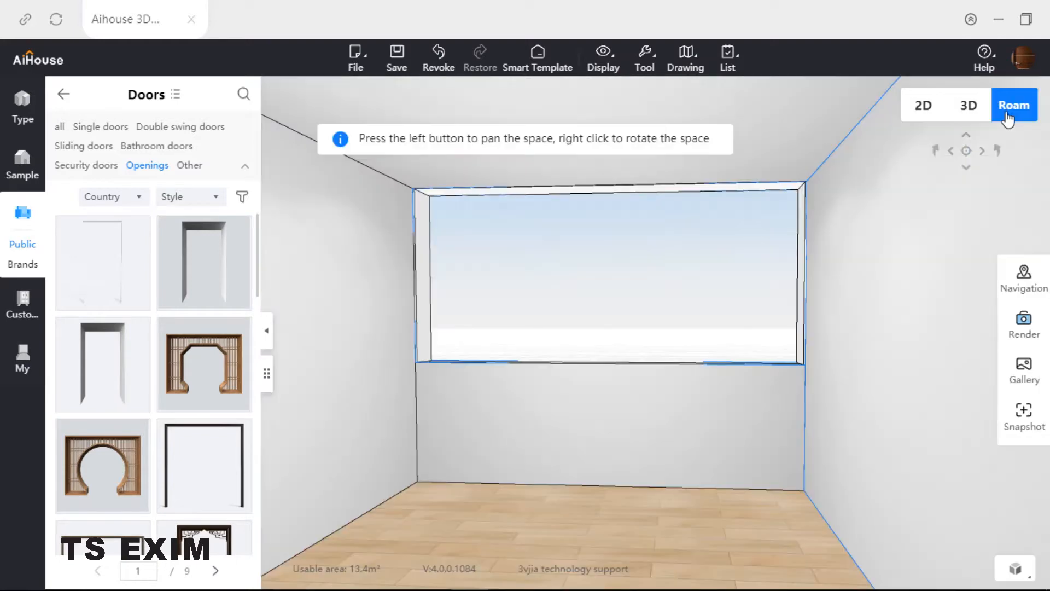
pyautogui.moveTo(832, 293); pyautogui.dragTo(711, 280, button='right')
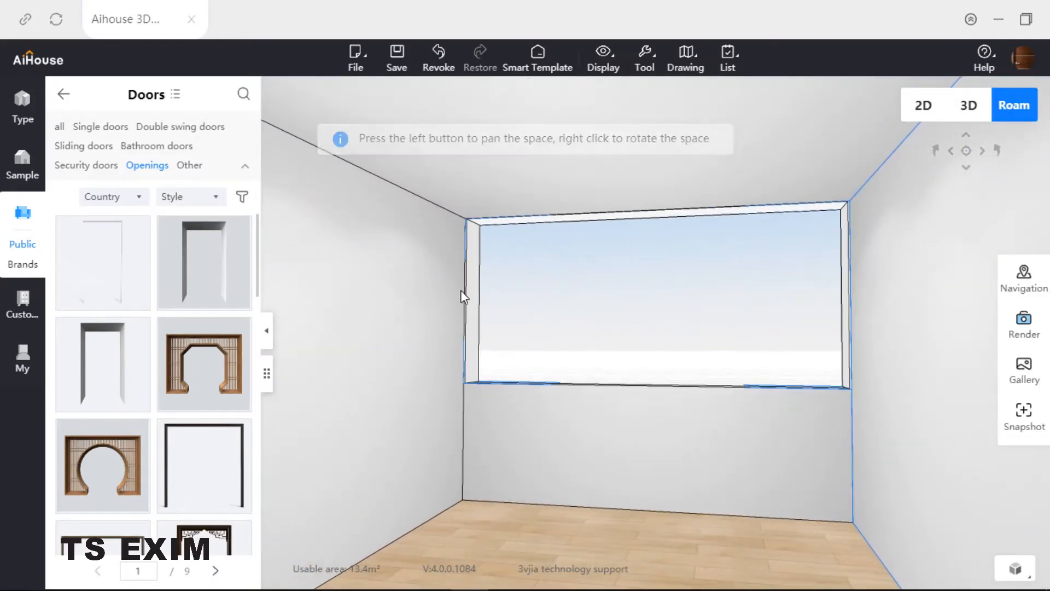
pyautogui.moveTo(835, 321); pyautogui.dragTo(839, 339, button='right')
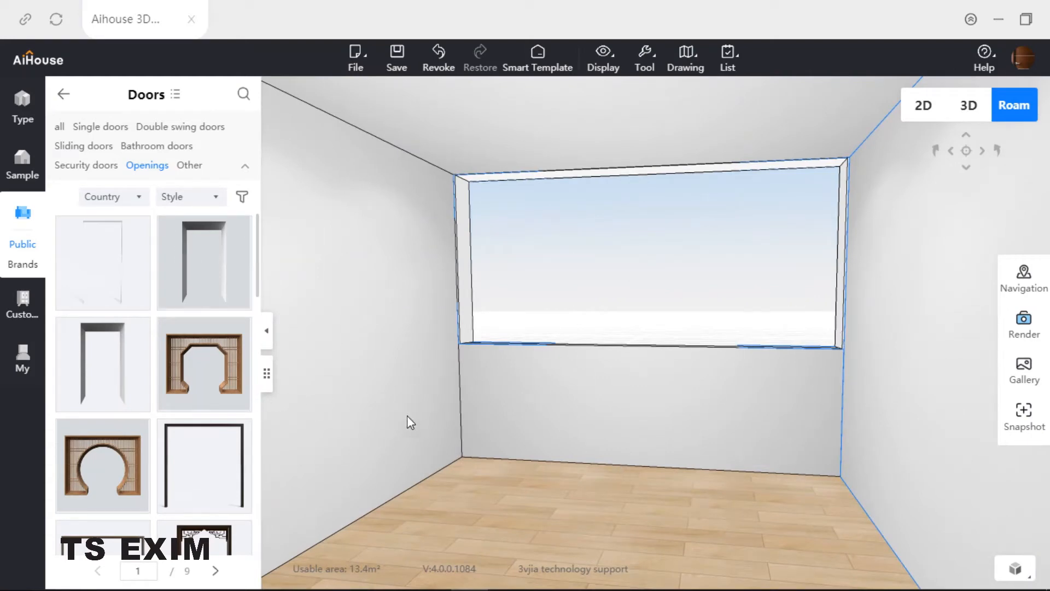
# - Enter custom kitchen cabinet design, search the design library for "super" and place the Super plate (Unlimited) on the floor
pyautogui.click(23, 306)
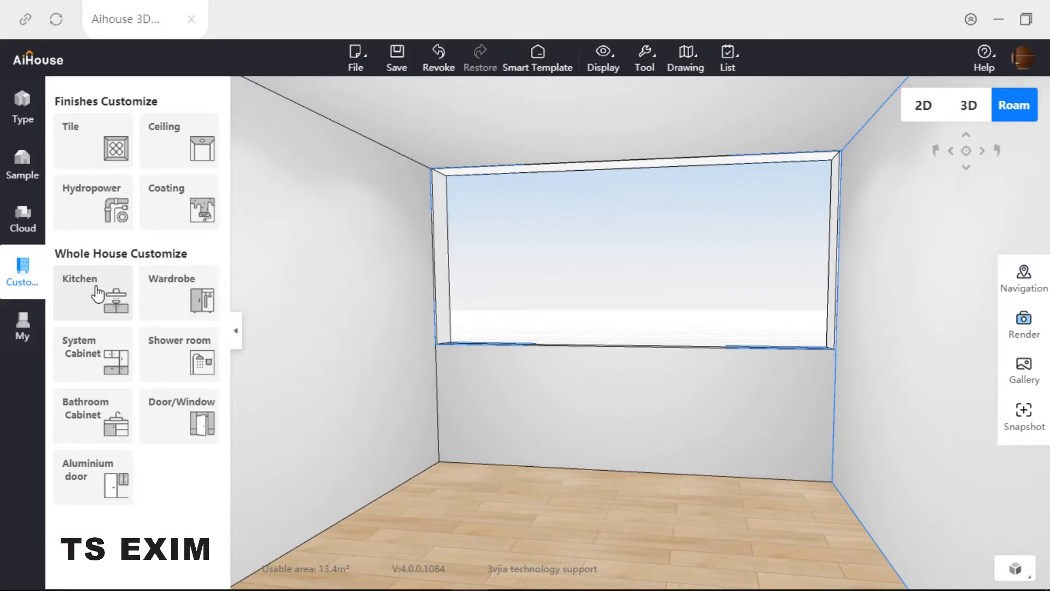
pyautogui.click(97, 294)
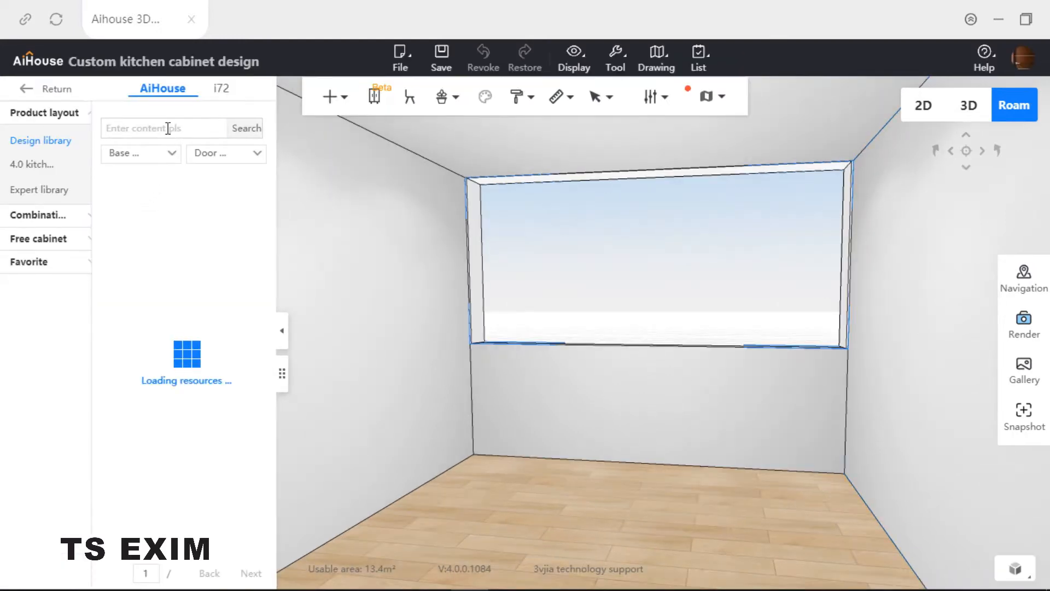
pyautogui.click(167, 128)
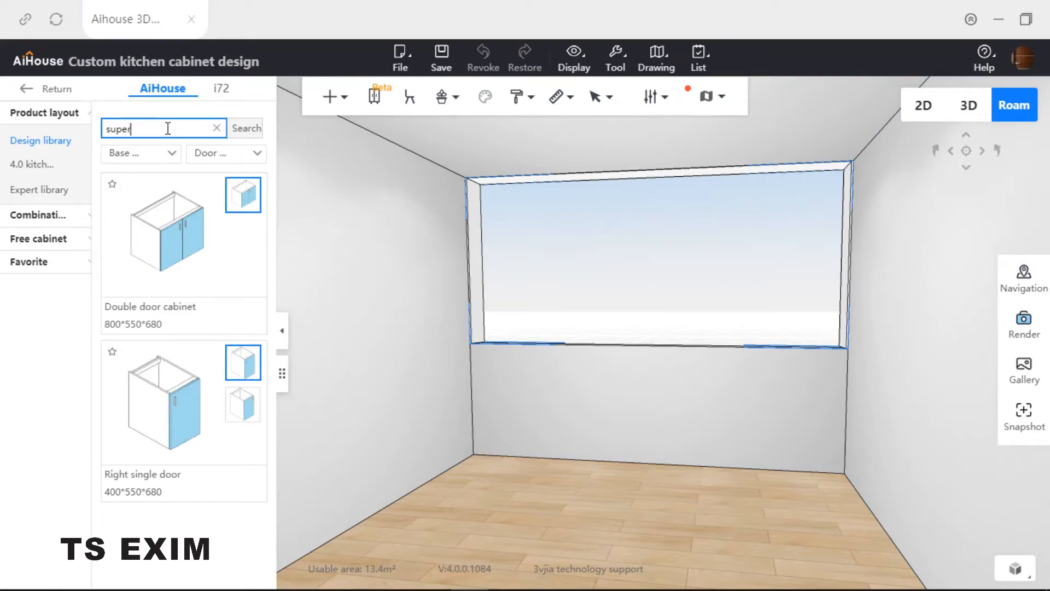
pyautogui.press('Return')
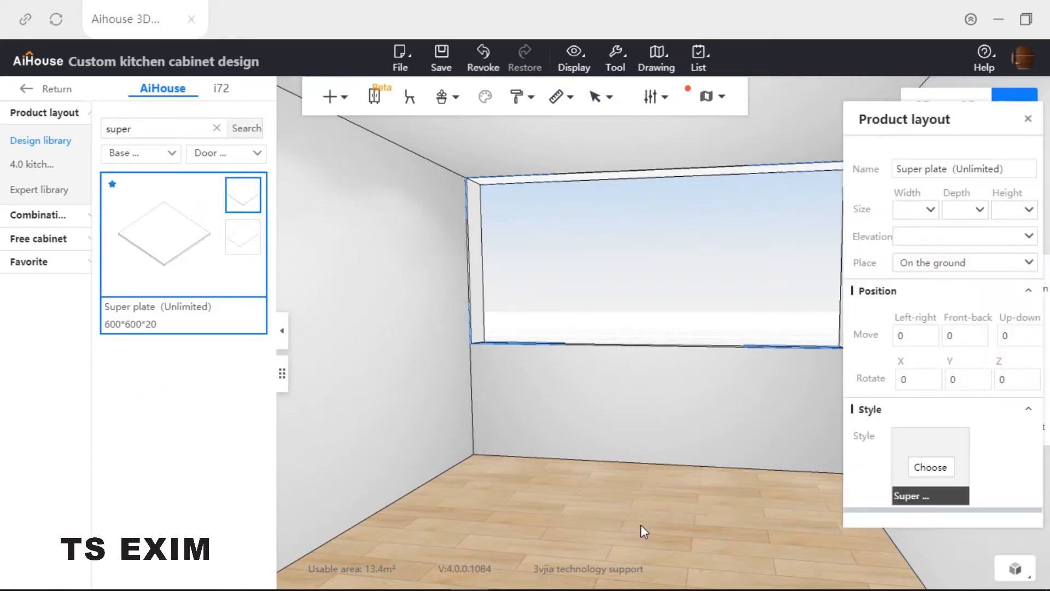
pyautogui.click(678, 510)
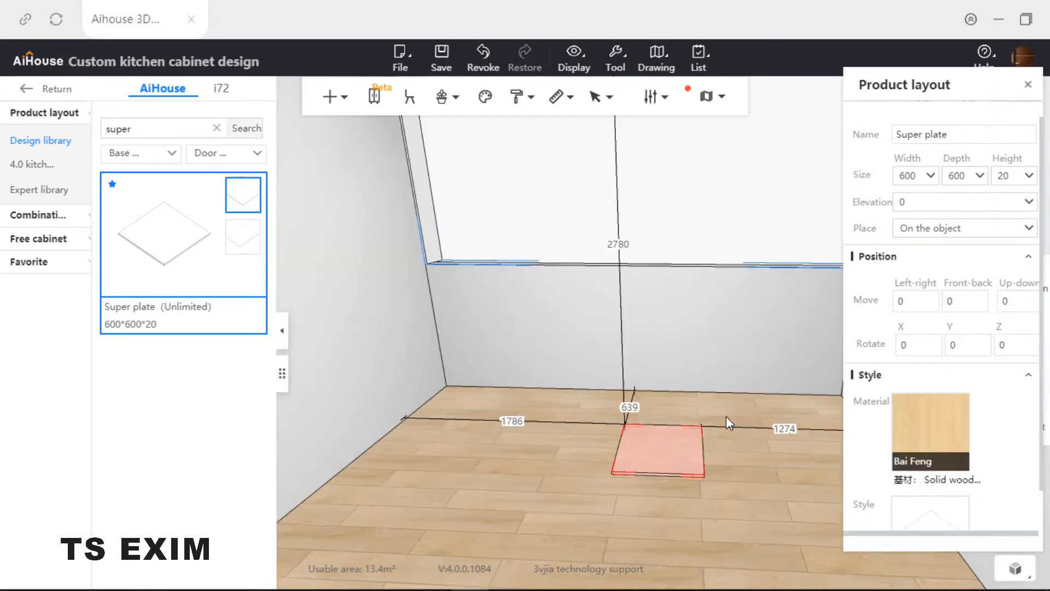
# - Set the super plate's width to 3660 and depth to 1650, and position it on the floor close to the window wall
pyautogui.doubleClick(921, 175)
pyautogui.write('366')
pyautogui.press('Return')
pyautogui.doubleClick(952, 175)
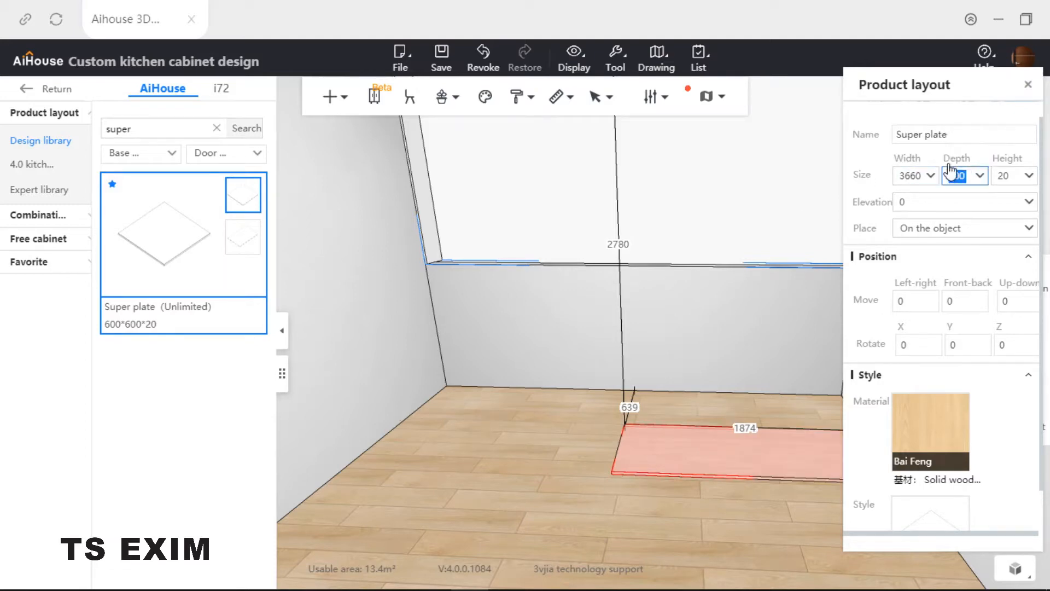
pyautogui.write('1650')
pyautogui.press('Return')
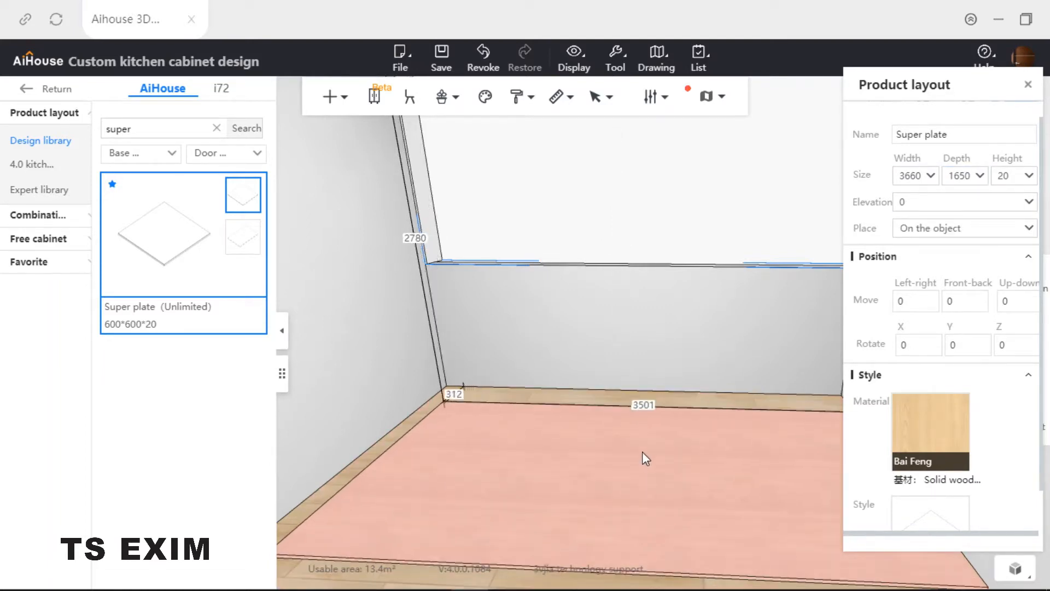
pyautogui.click(623, 448)
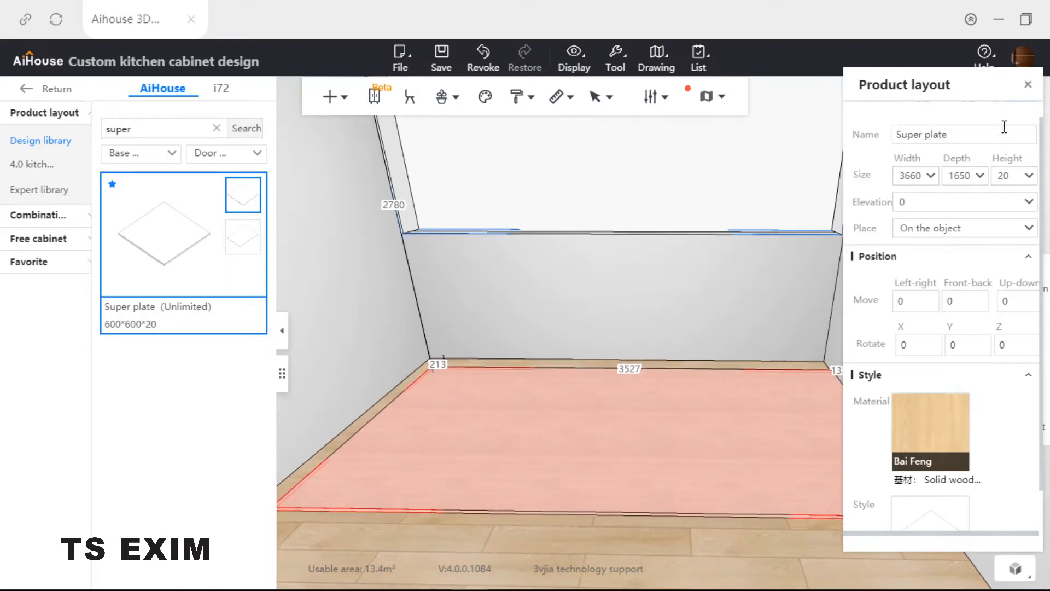
pyautogui.click(1028, 84)
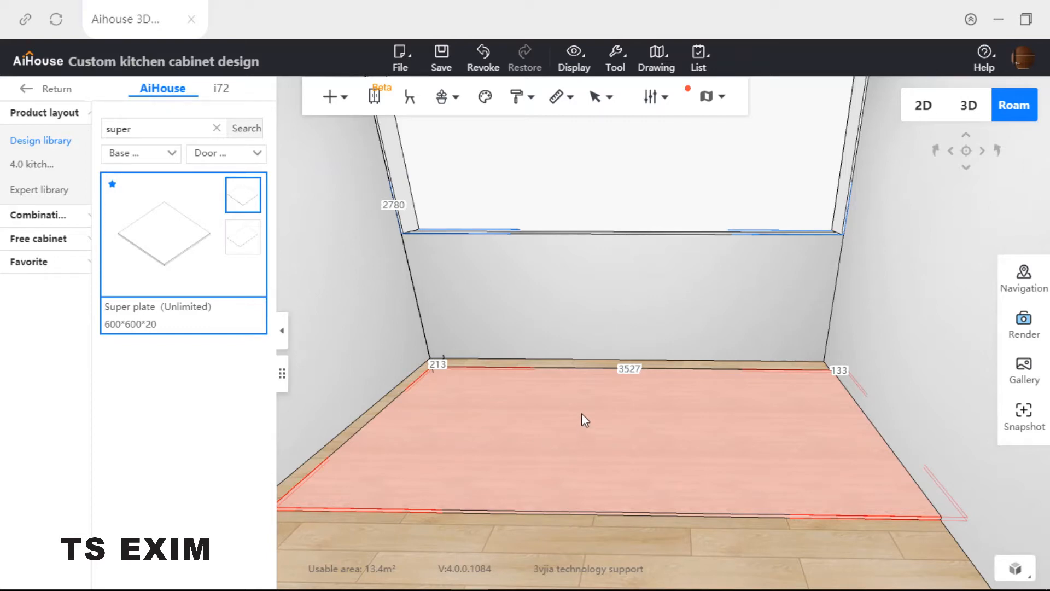
# - Open the super plate in panel point editing and delete its existing rectangular outline
pyautogui.press('b')
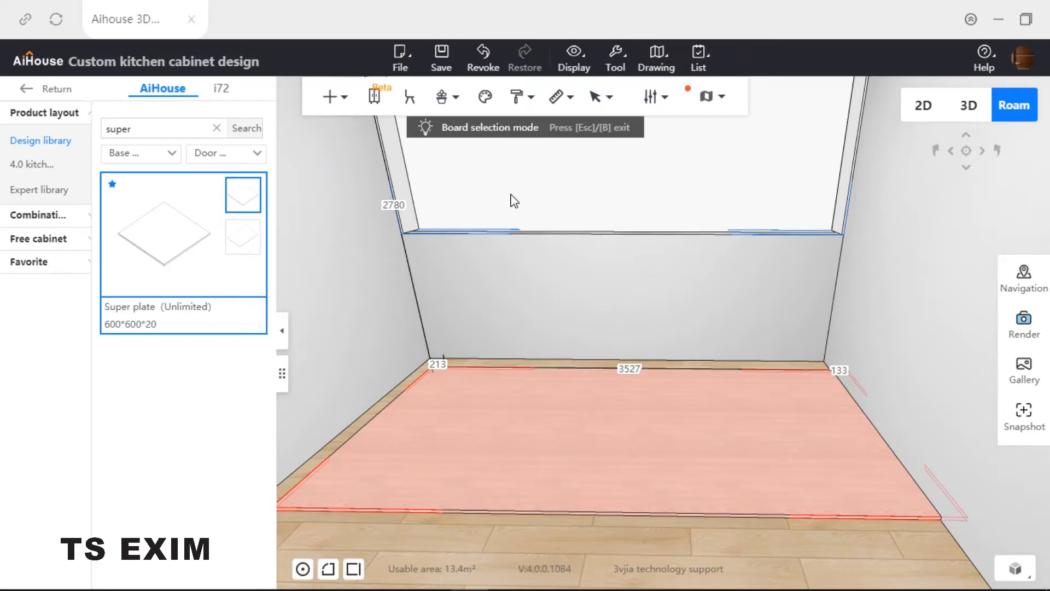
pyautogui.rightClick(646, 462)
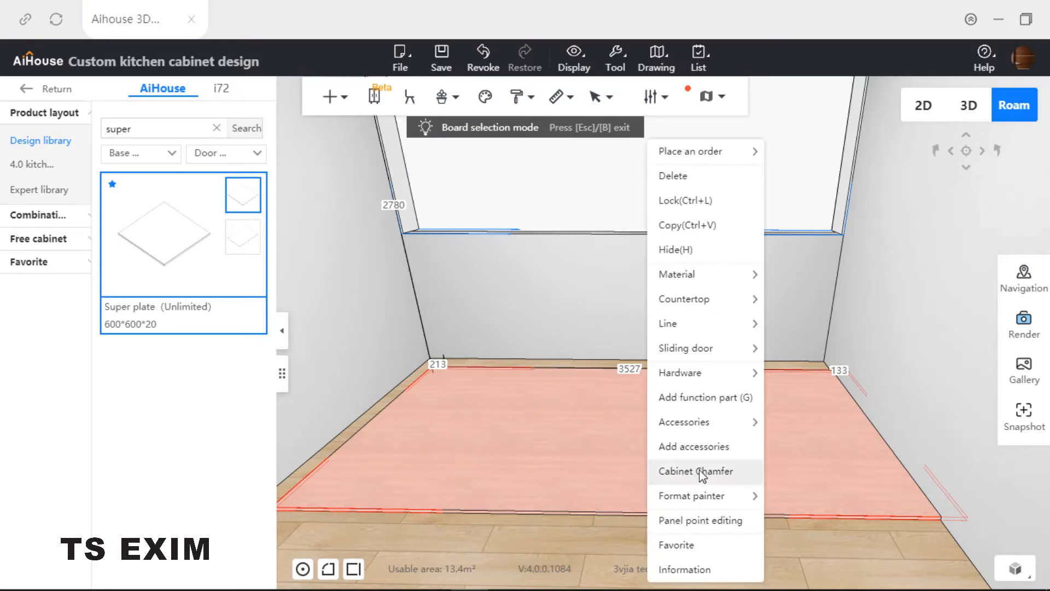
pyautogui.click(741, 526)
pyautogui.moveTo(452, 345); pyautogui.dragTo(709, 320)
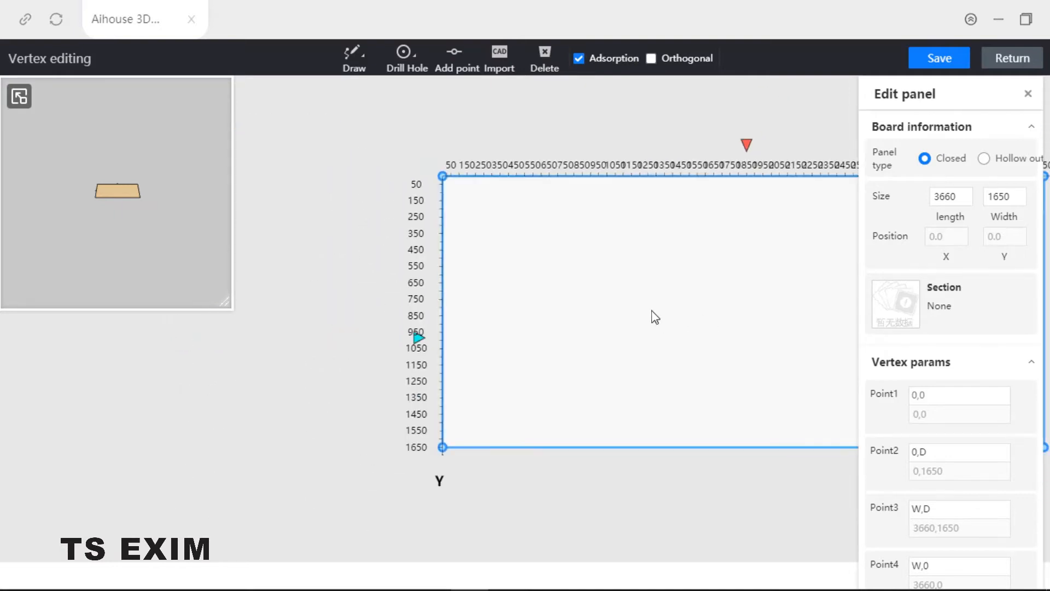
pyautogui.scroll(-2, 569, 303)
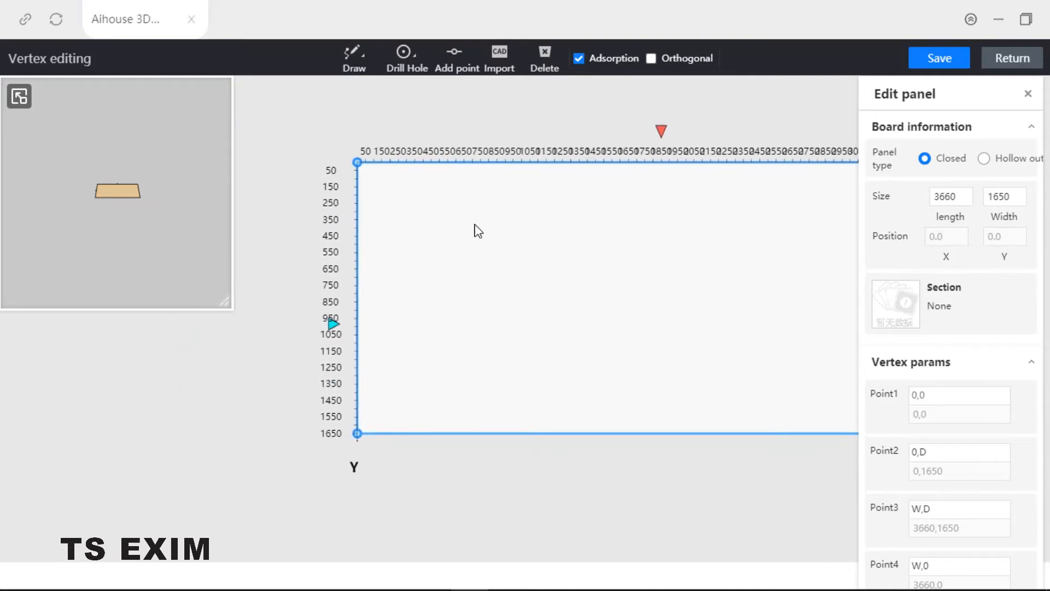
pyautogui.click(535, 273)
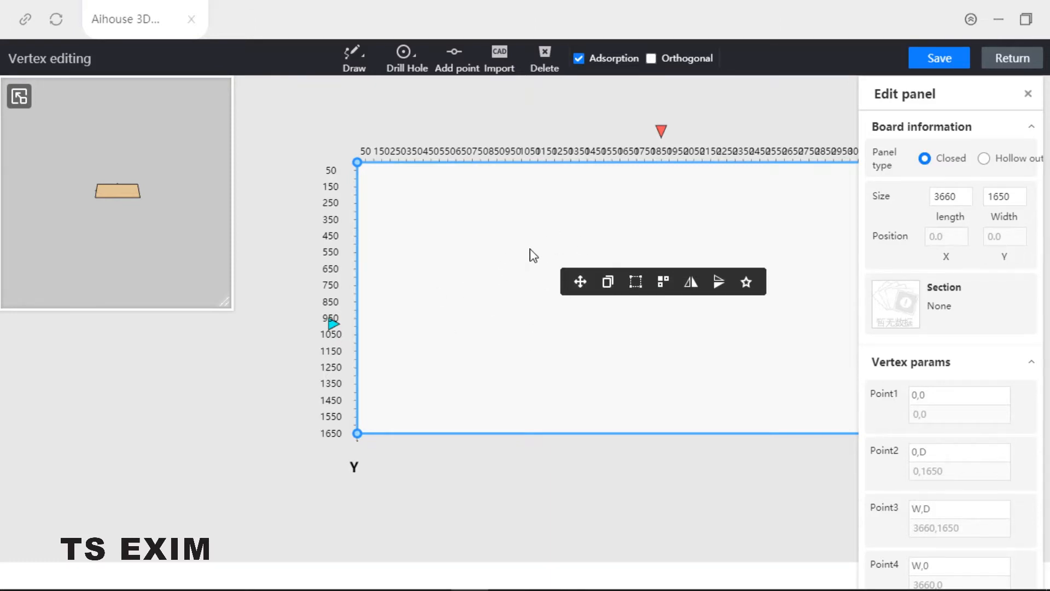
pyautogui.click(534, 255)
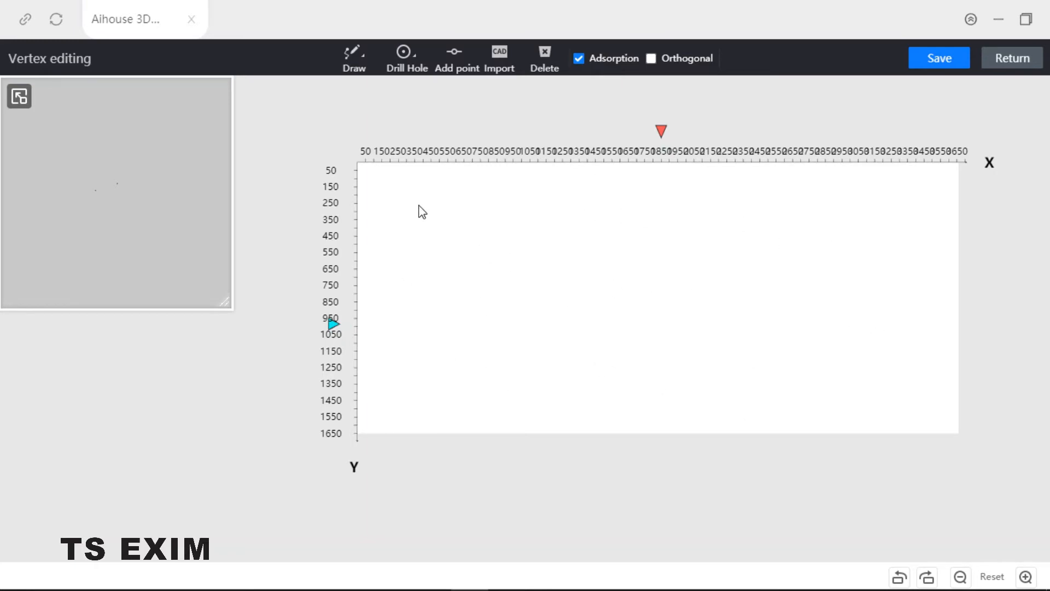
# - Draw a narrow closed strip across the panel's full depth starting at X 50, with a 5 mm bottom edge
pyautogui.click(353, 58)
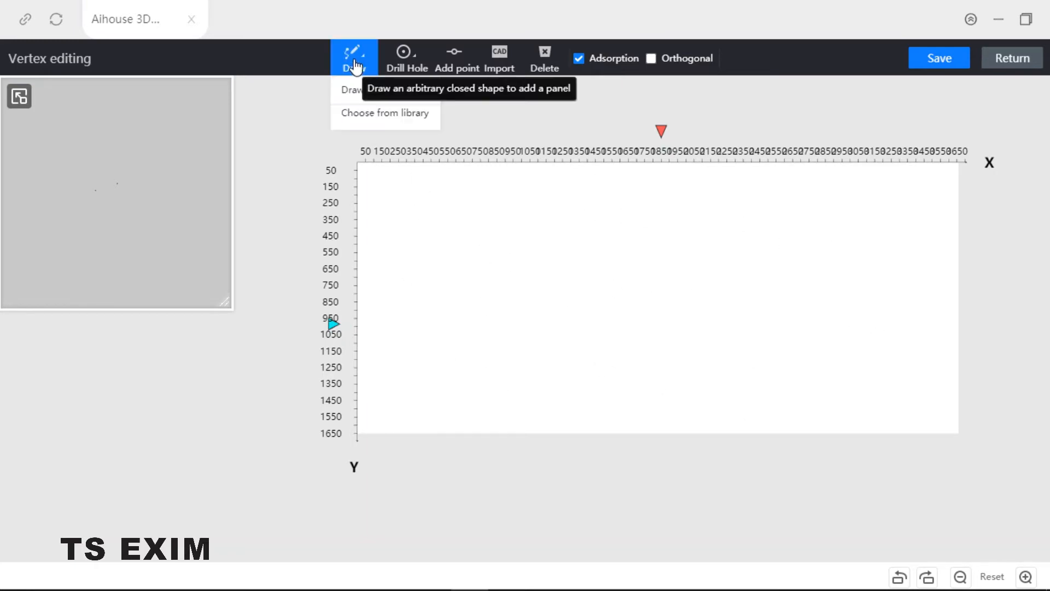
pyautogui.click(357, 91)
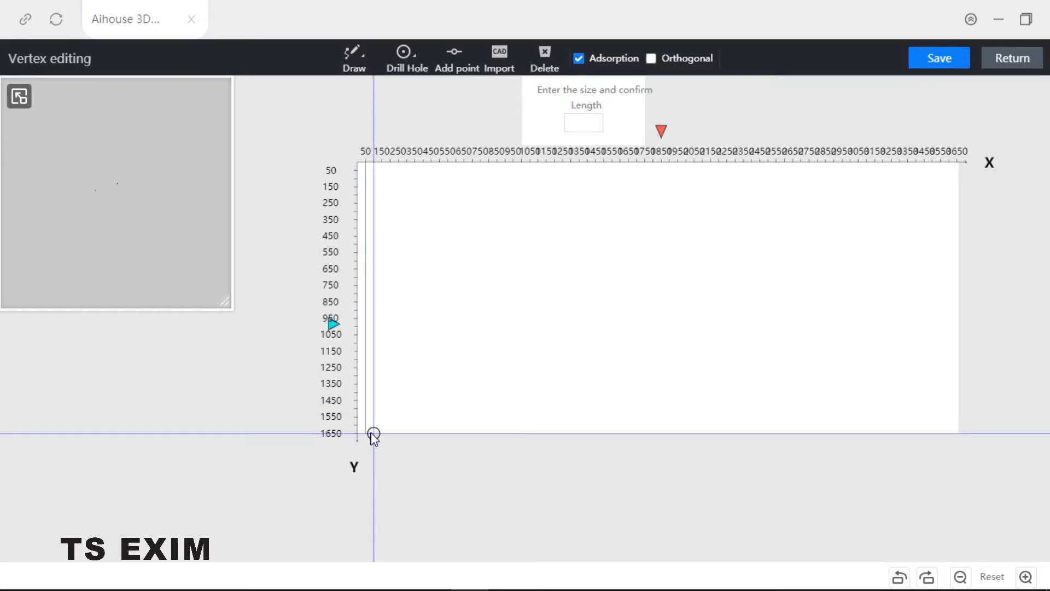
pyautogui.write('5')
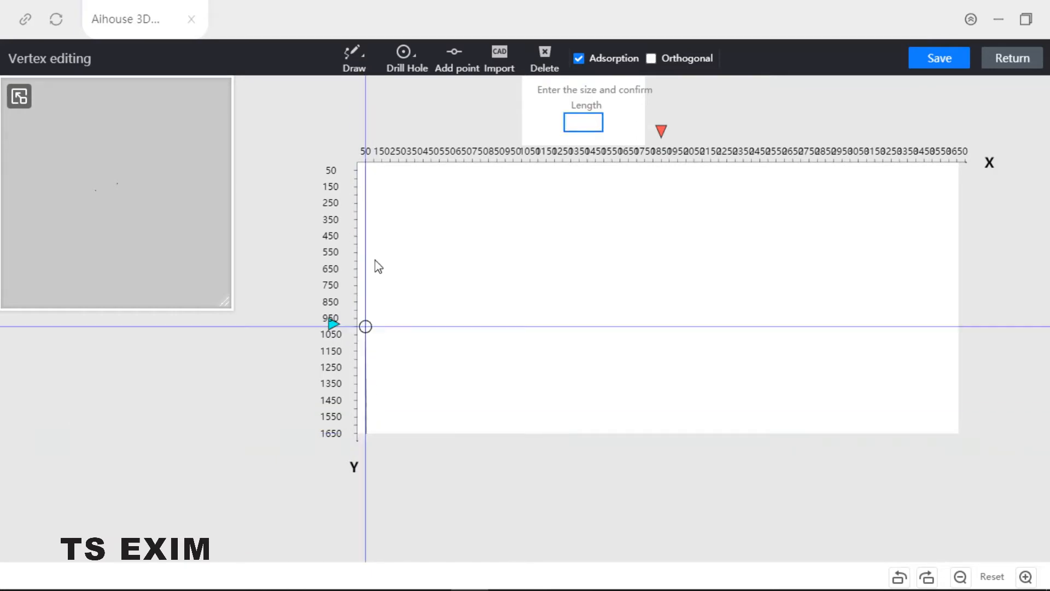
pyautogui.click(376, 164)
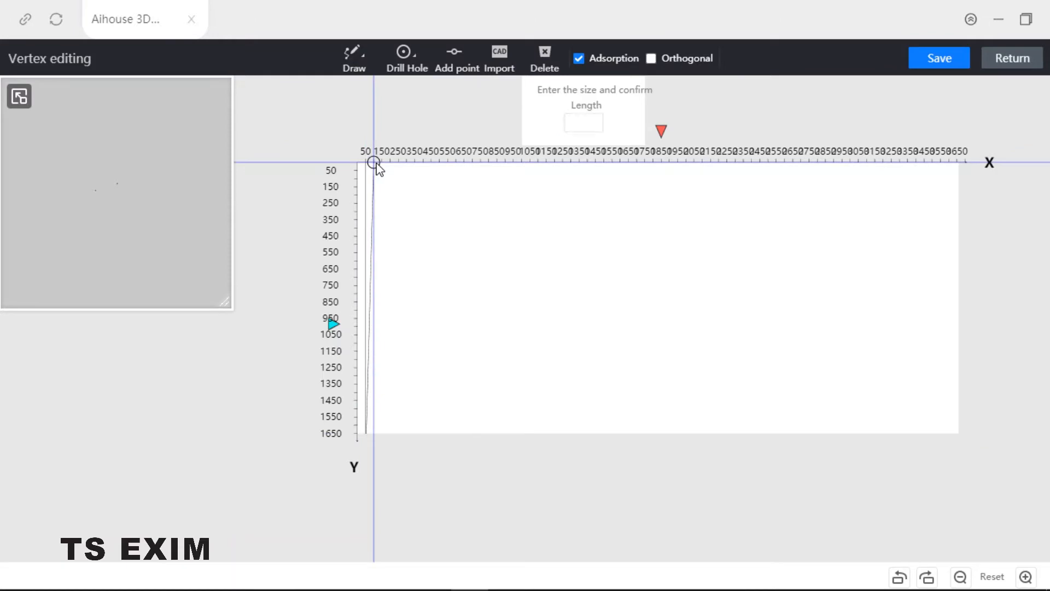
pyautogui.click(367, 161)
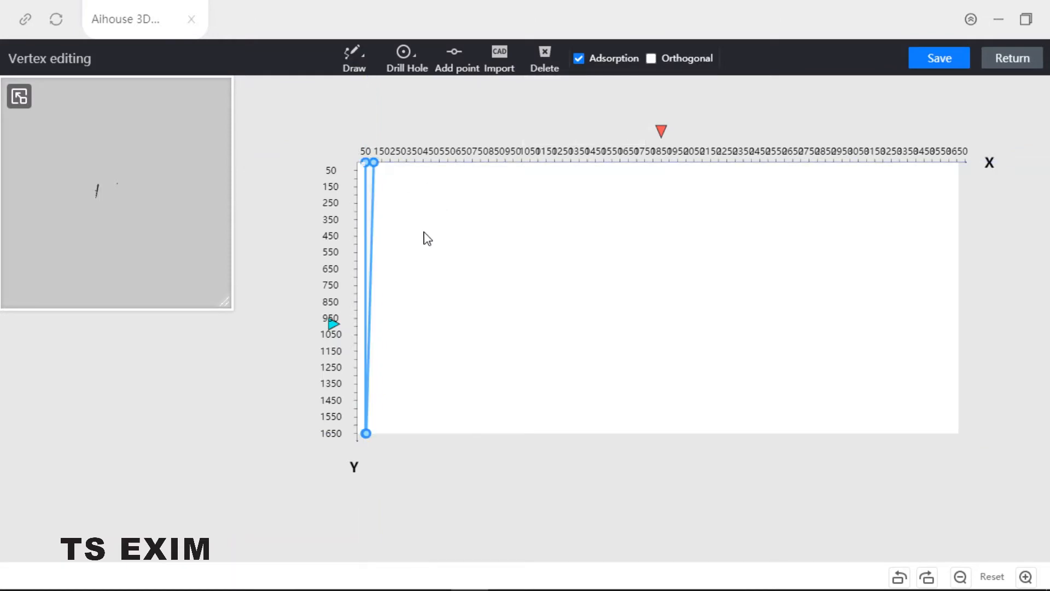
# - Set the X coordinate of the strip's upper-right vertex to 55 so the strip is evenly 5 mm wide
pyautogui.scroll(2, 423, 233)
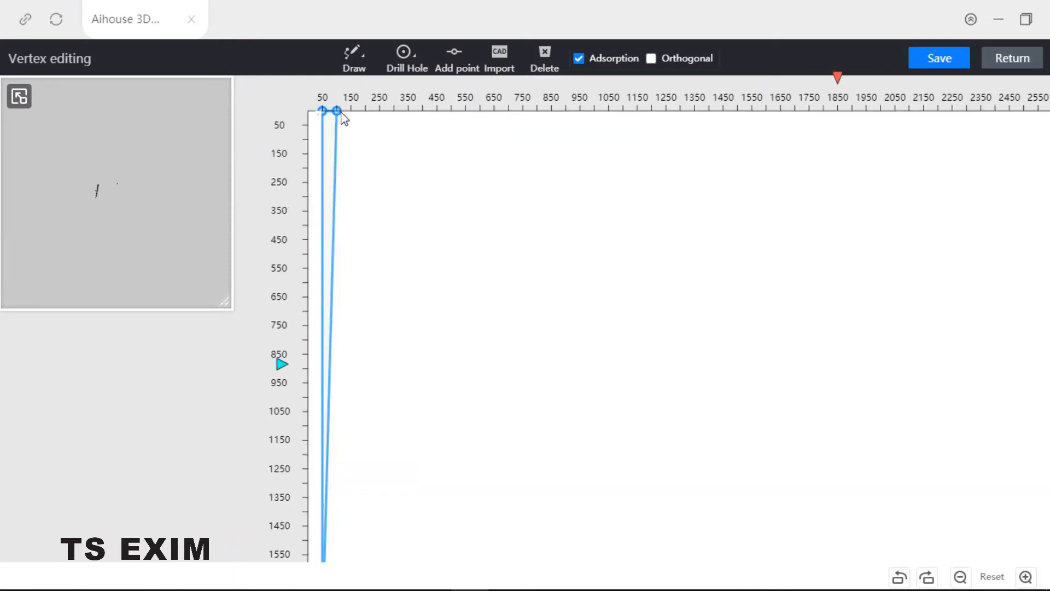
pyautogui.click(337, 111)
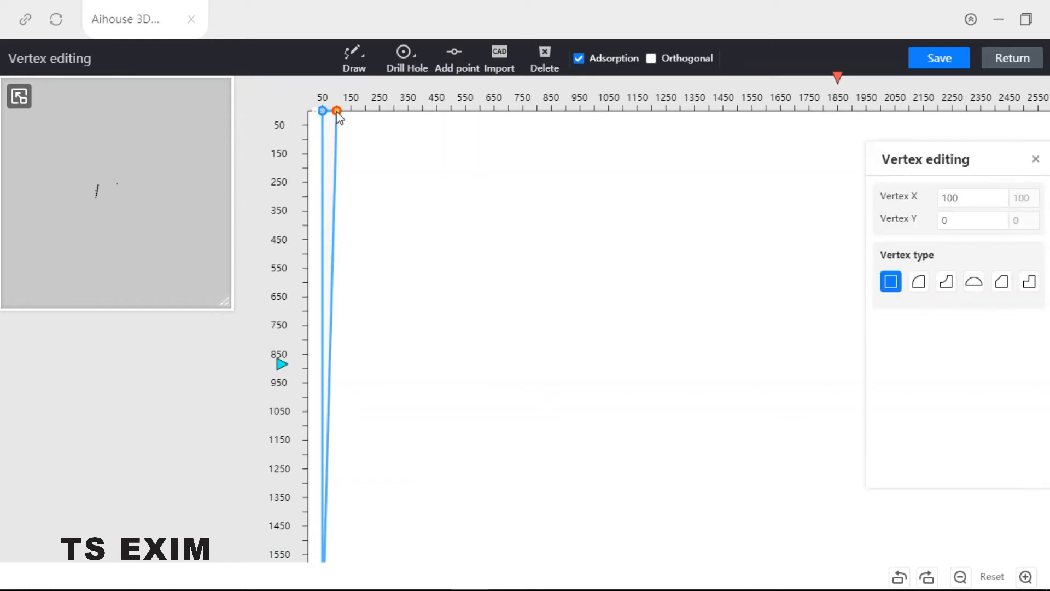
pyautogui.moveTo(959, 154); pyautogui.dragTo(903, 145)
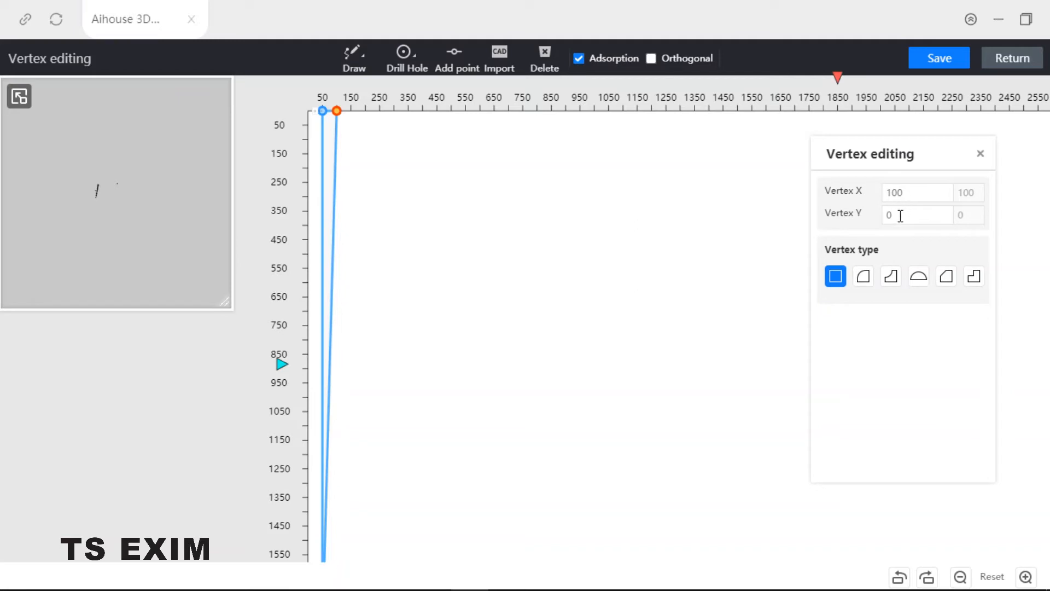
pyautogui.click(901, 216)
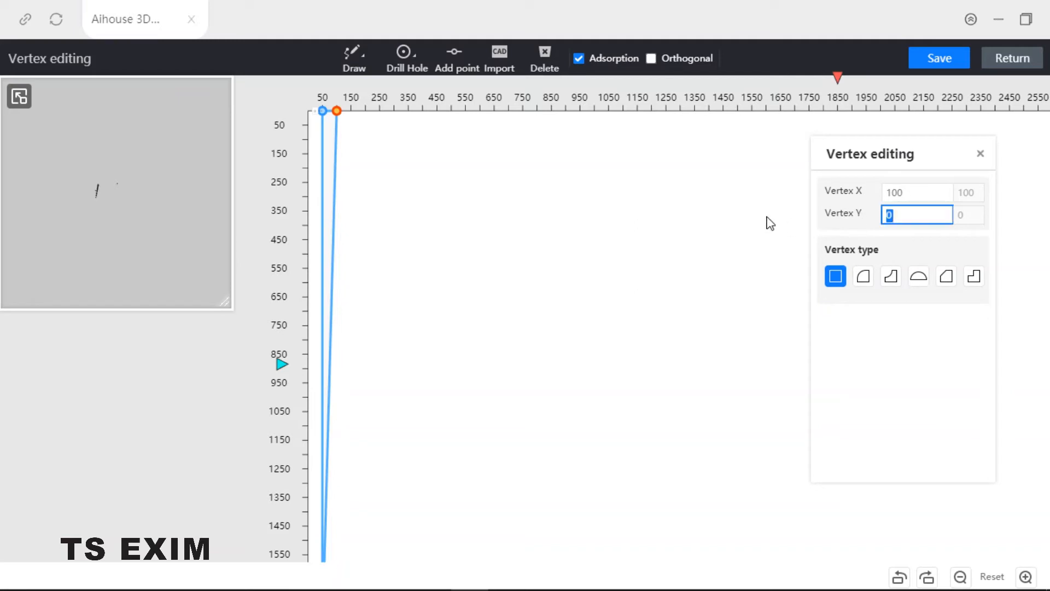
pyautogui.click(923, 192)
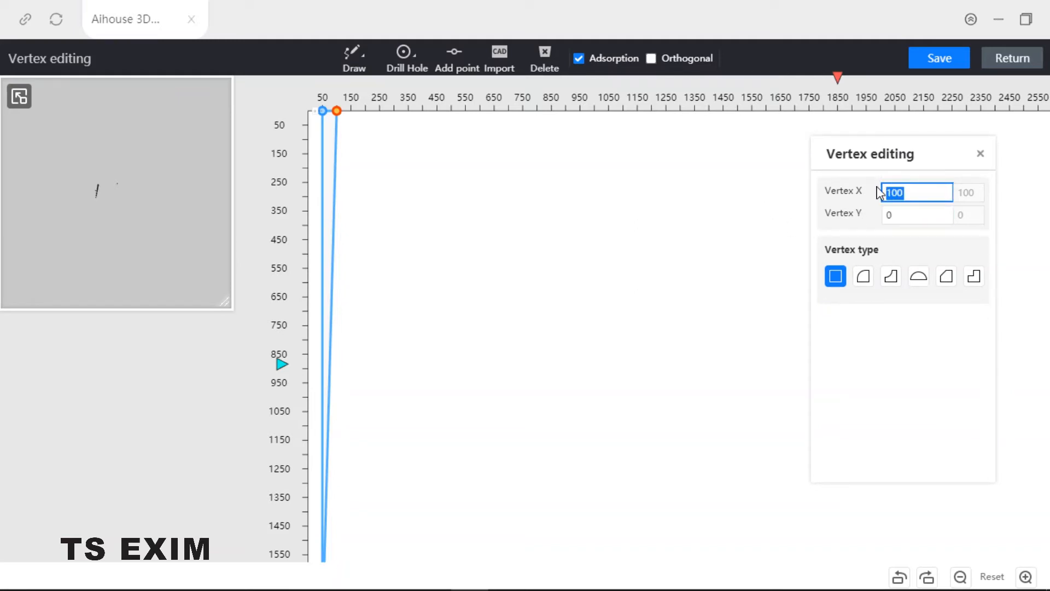
pyautogui.scroll(-2, 333, 427)
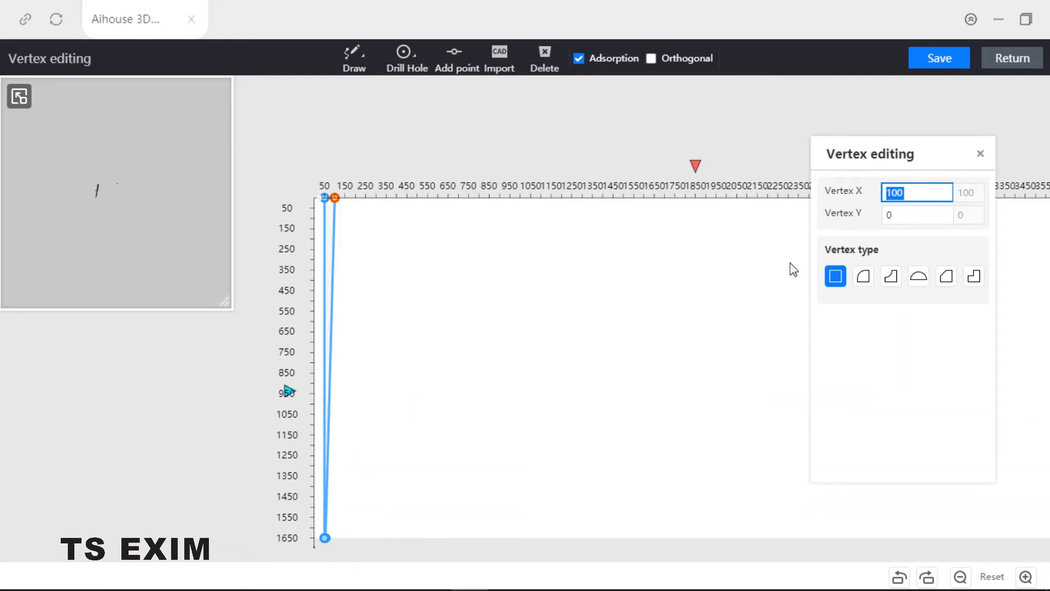
pyautogui.write('55')
pyautogui.press('Return')
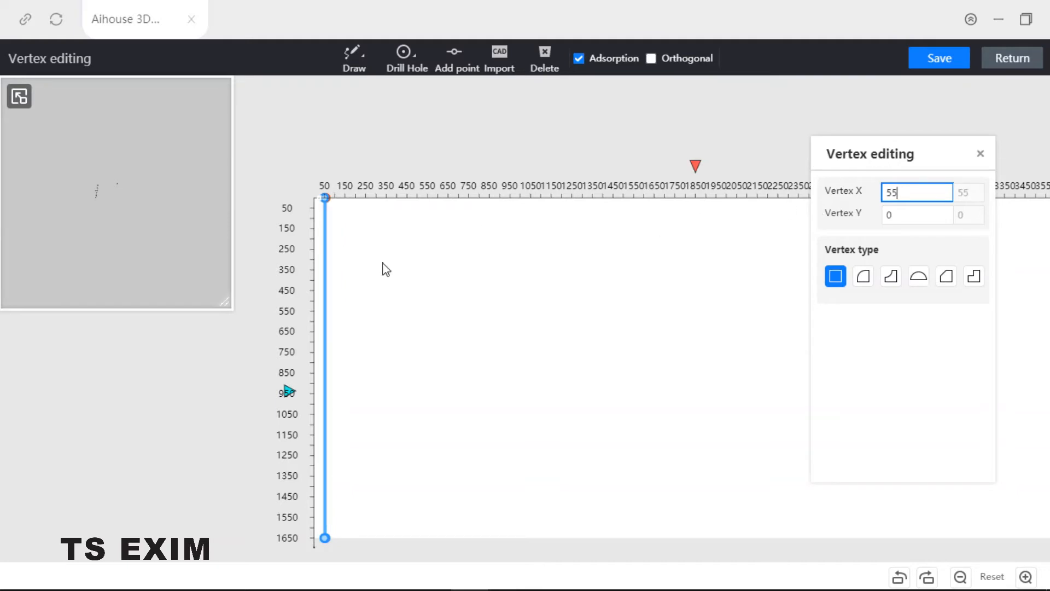
pyautogui.scroll(-1, 382, 268)
pyautogui.scroll(5, 382, 281)
pyautogui.moveTo(440, 257); pyautogui.dragTo(606, 203)
pyautogui.click(988, 155)
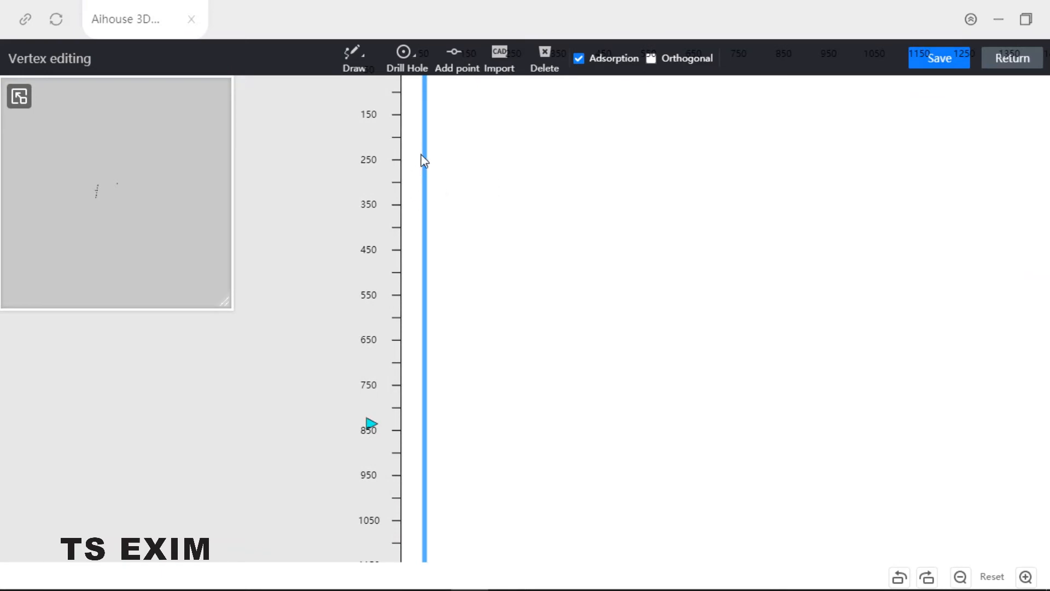
# - Array the thin strip horizontally with a quantity of 25 and an interval of 150
pyautogui.scroll(3, 449, 272)
pyautogui.scroll(3, 441, 267)
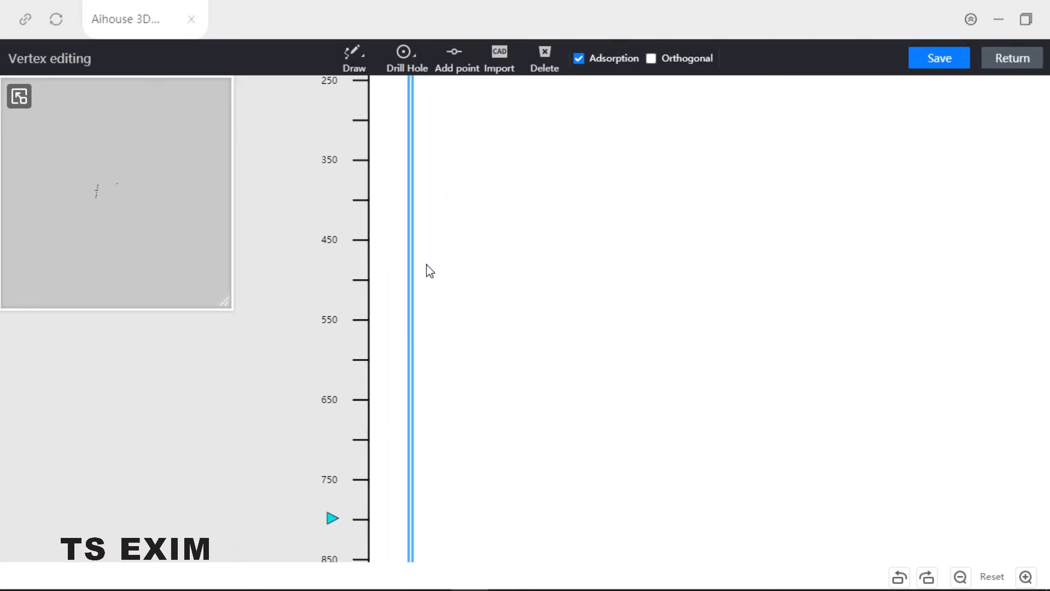
pyautogui.click(406, 245)
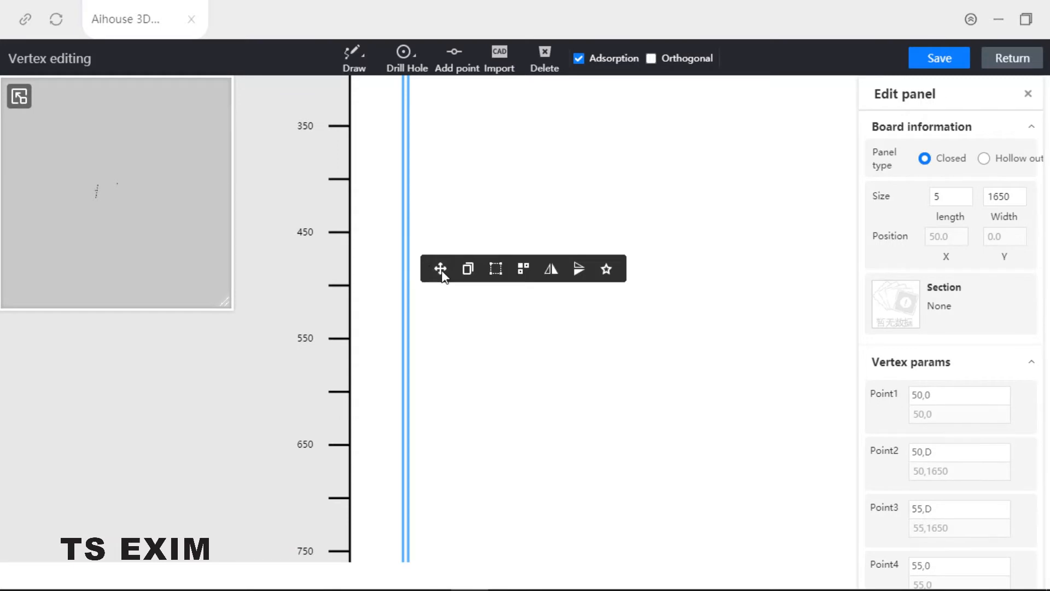
pyautogui.click(524, 268)
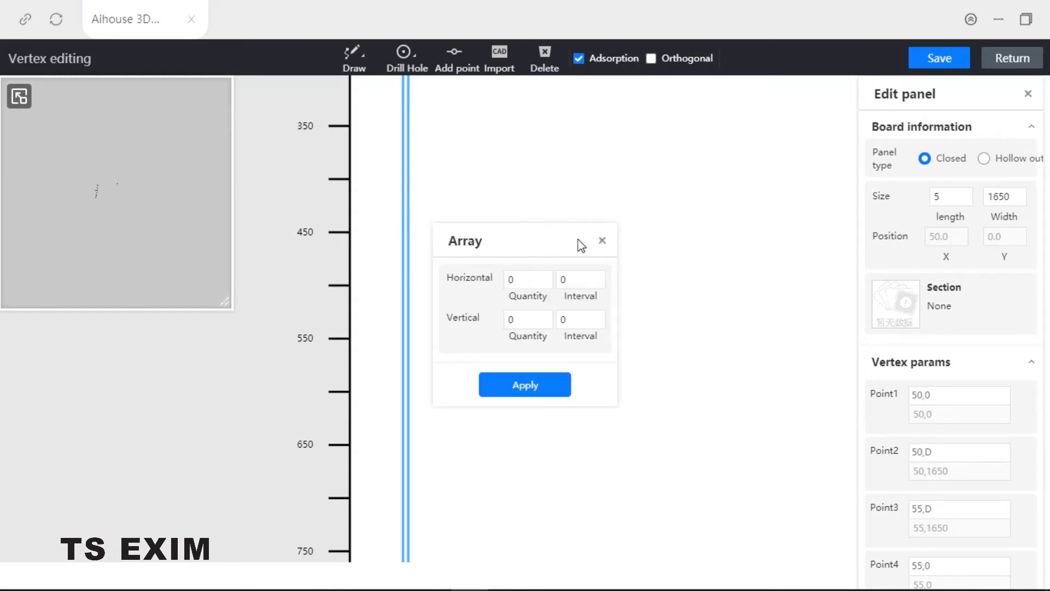
pyautogui.moveTo(581, 246); pyautogui.dragTo(682, 200)
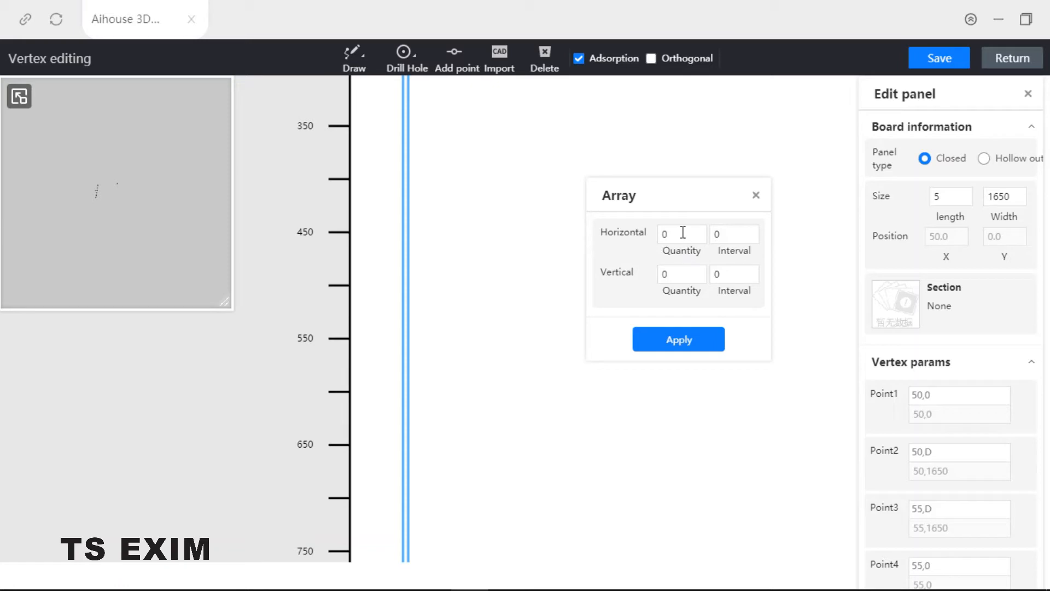
pyautogui.moveTo(683, 232); pyautogui.dragTo(655, 231)
pyautogui.click(727, 237)
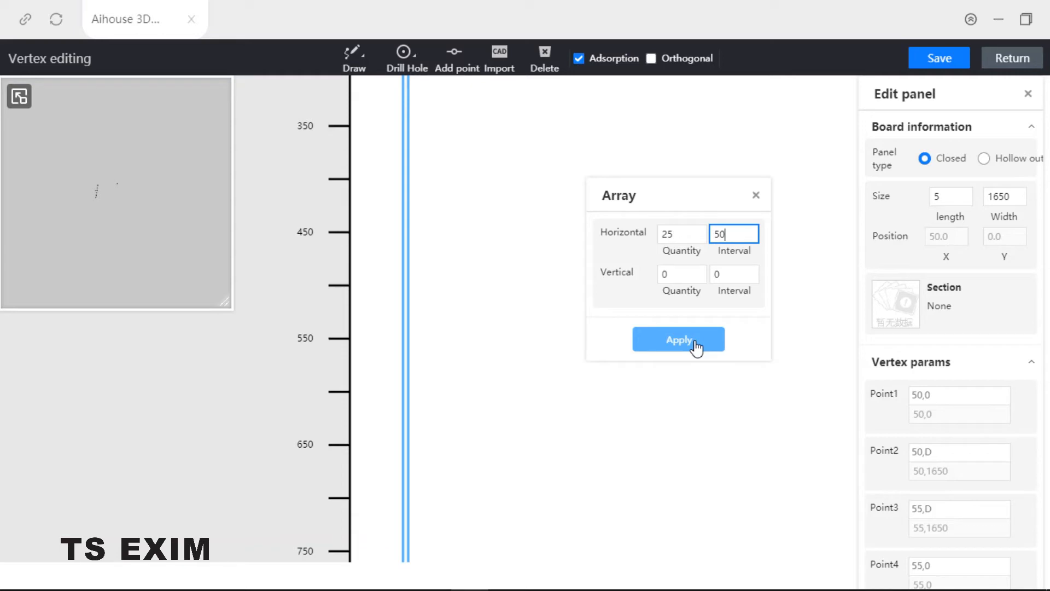
pyautogui.moveTo(731, 234); pyautogui.dragTo(713, 235)
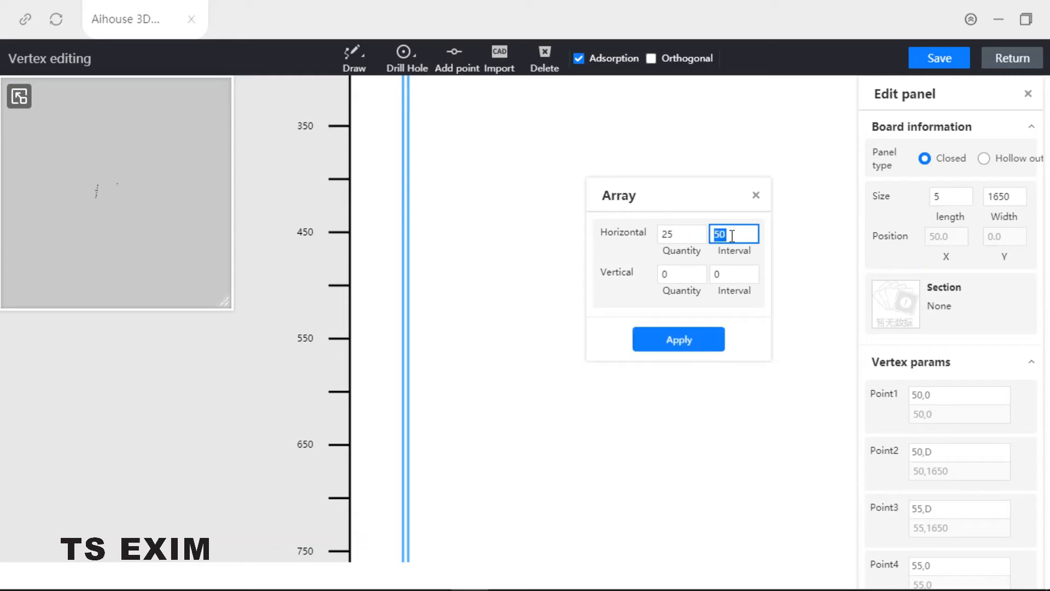
pyautogui.write('1')
pyautogui.click(685, 352)
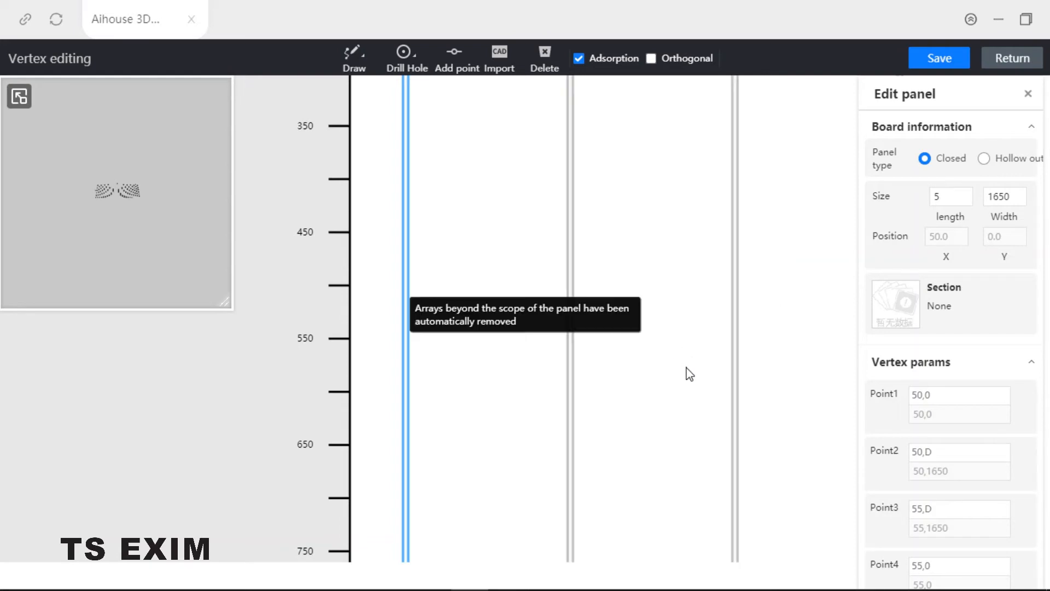
# - Check the arrayed strips across the panel, save the vertex edits and return to the room design
pyautogui.scroll(-5, 690, 374)
pyautogui.moveTo(562, 329); pyautogui.dragTo(208, 300)
pyautogui.moveTo(542, 376); pyautogui.dragTo(426, 361)
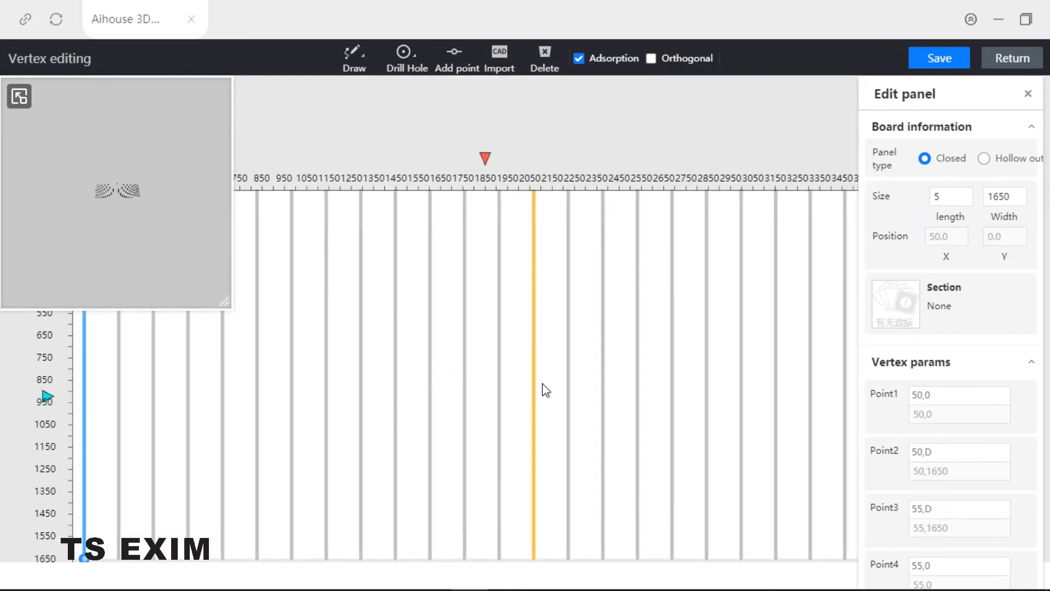
pyautogui.scroll(-5, 543, 389)
pyautogui.click(940, 64)
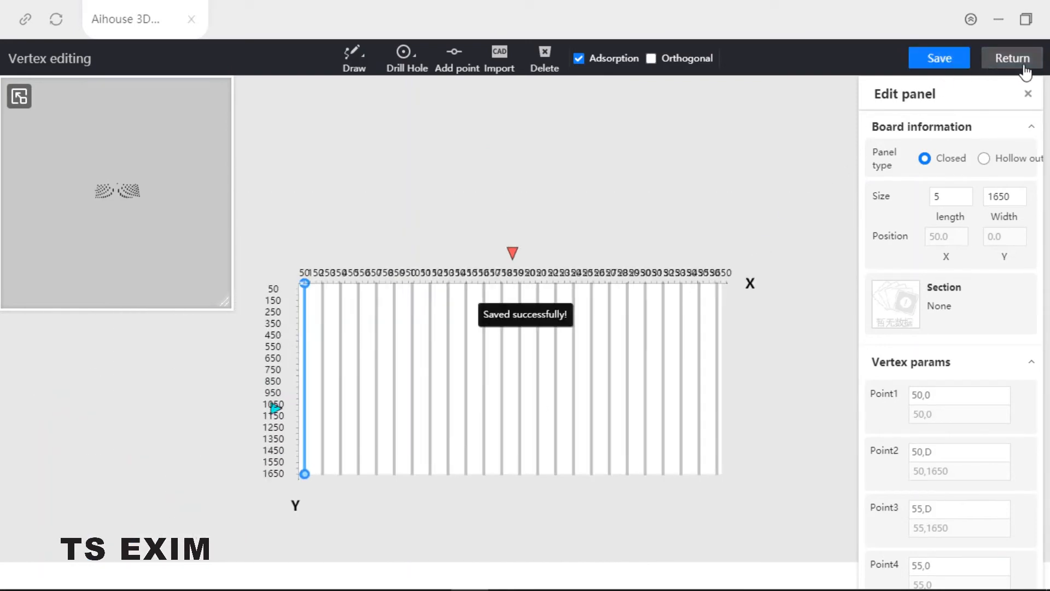
pyautogui.click(996, 63)
# - Open the material selection for the super plate and search the Universal material library for "wire"
pyautogui.scroll(4, 645, 383)
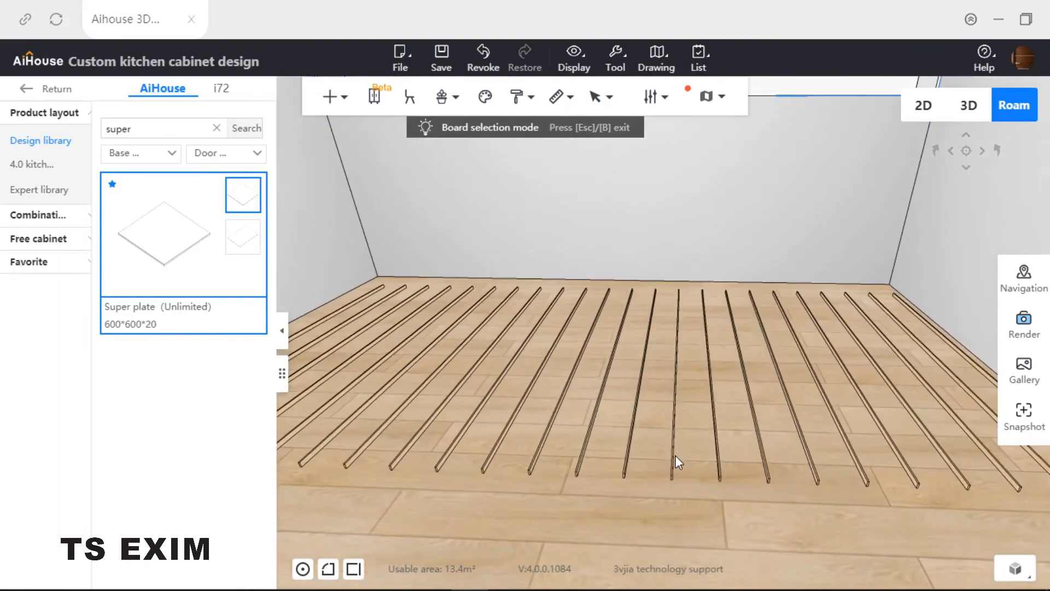
pyautogui.scroll(4, 678, 465)
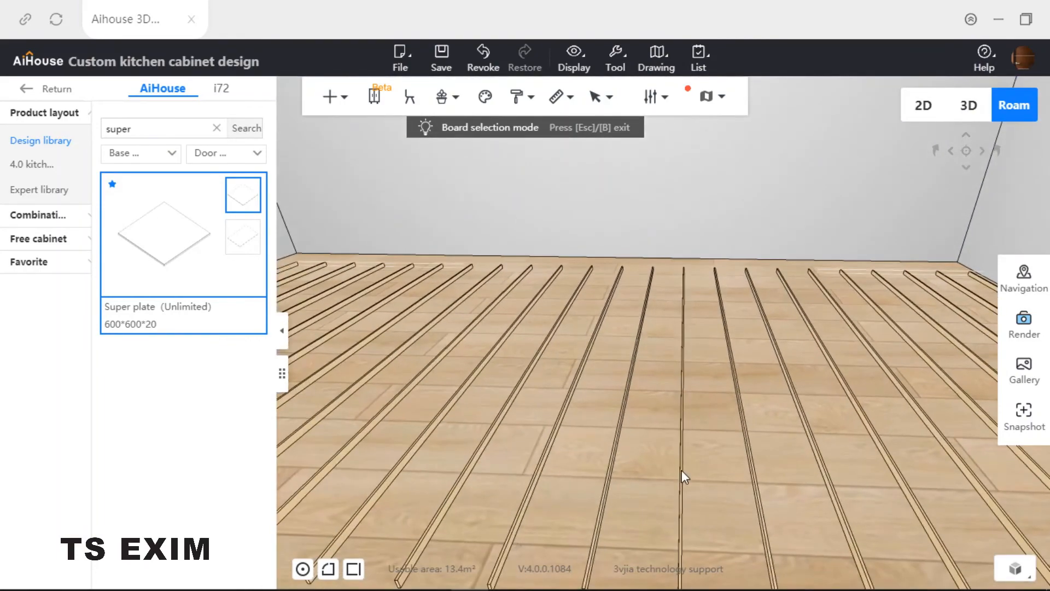
pyautogui.click(682, 470)
pyautogui.click(931, 432)
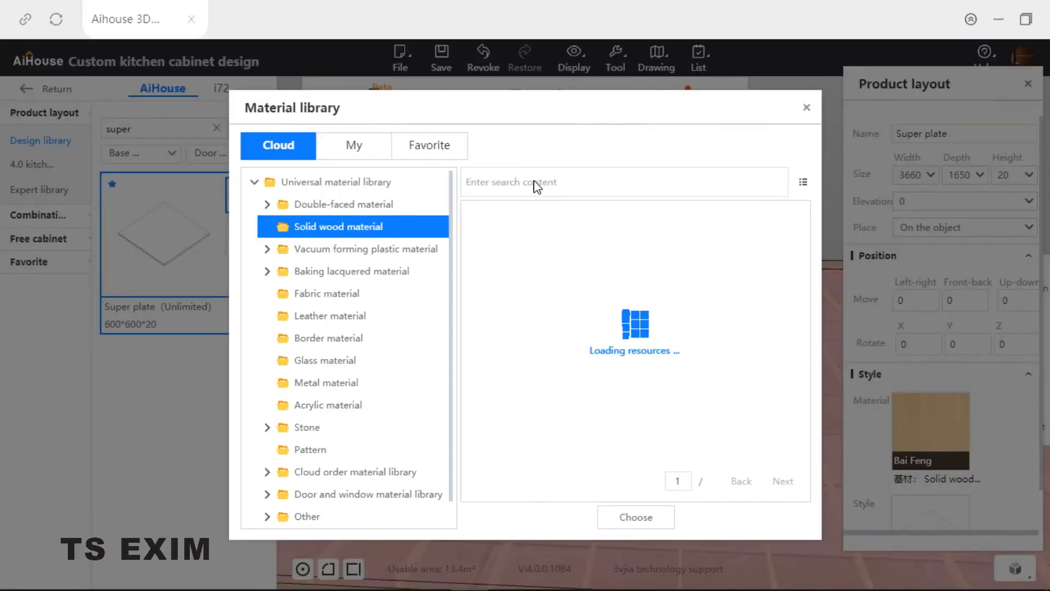
pyautogui.click(566, 185)
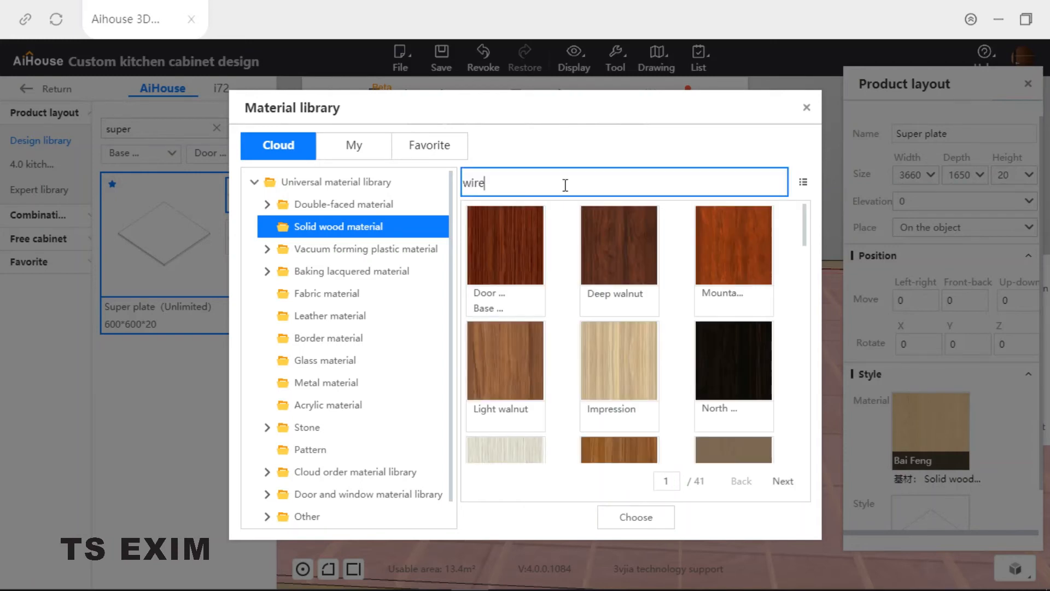
pyautogui.click(383, 182)
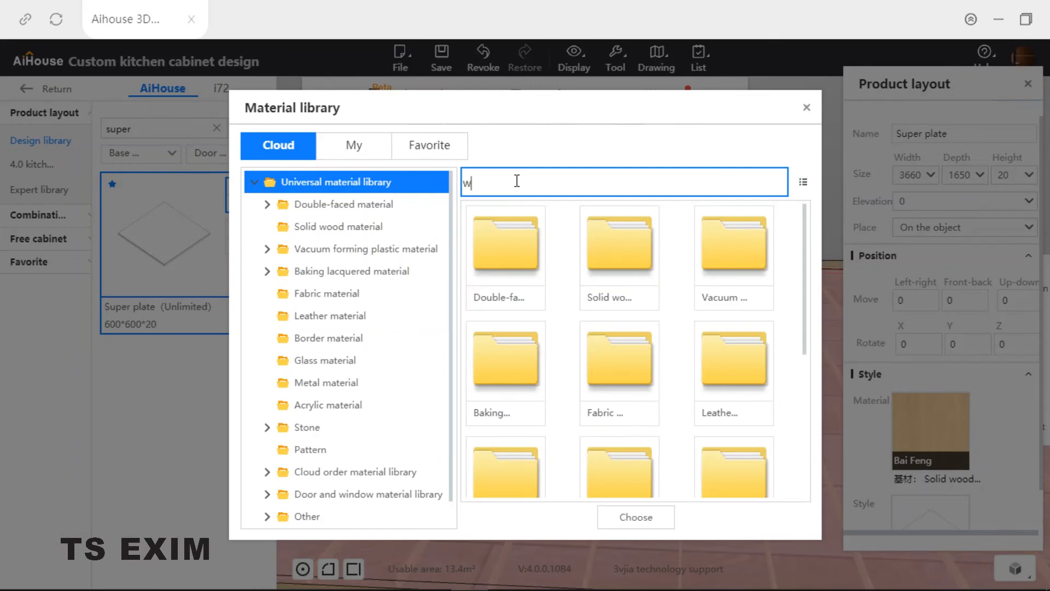
pyautogui.press('Return')
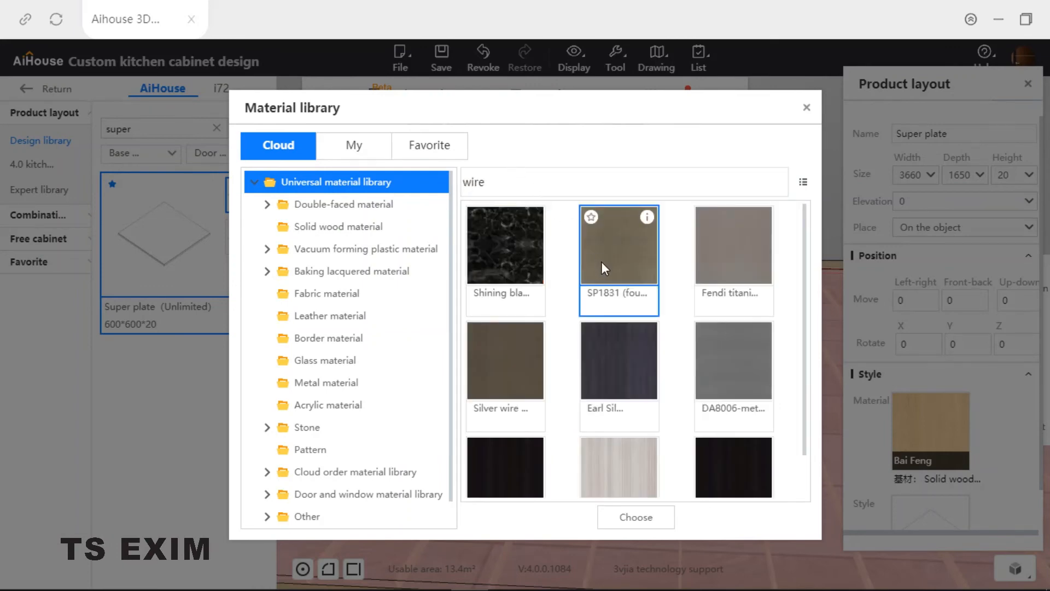
# - Apply the Fendi titanium material to the super plate, inspect the strips and exit board selection mode
pyautogui.scroll(-1, 806, 248)
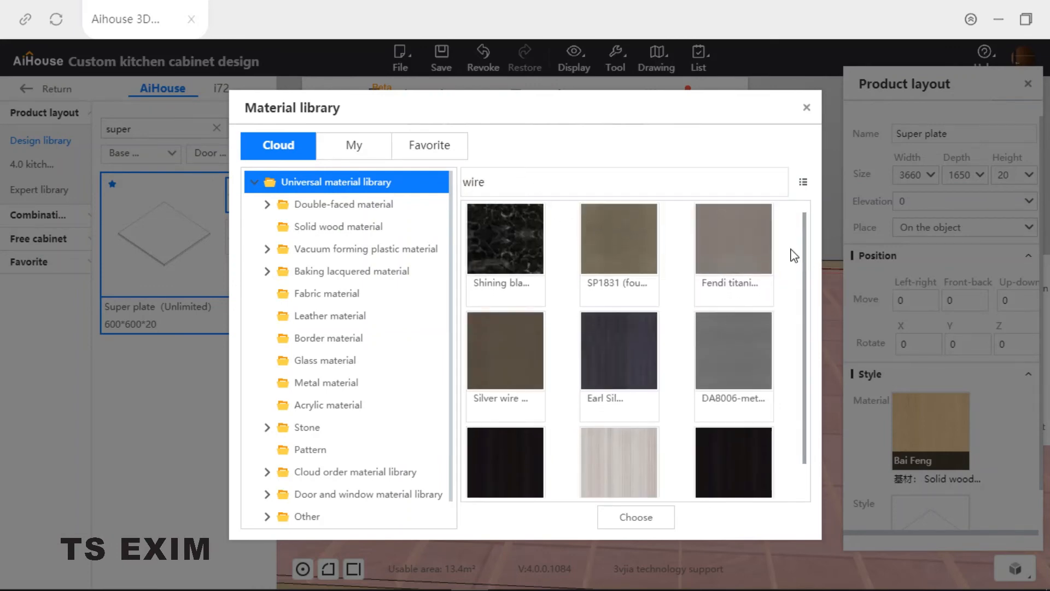
pyautogui.click(763, 262)
pyautogui.click(635, 519)
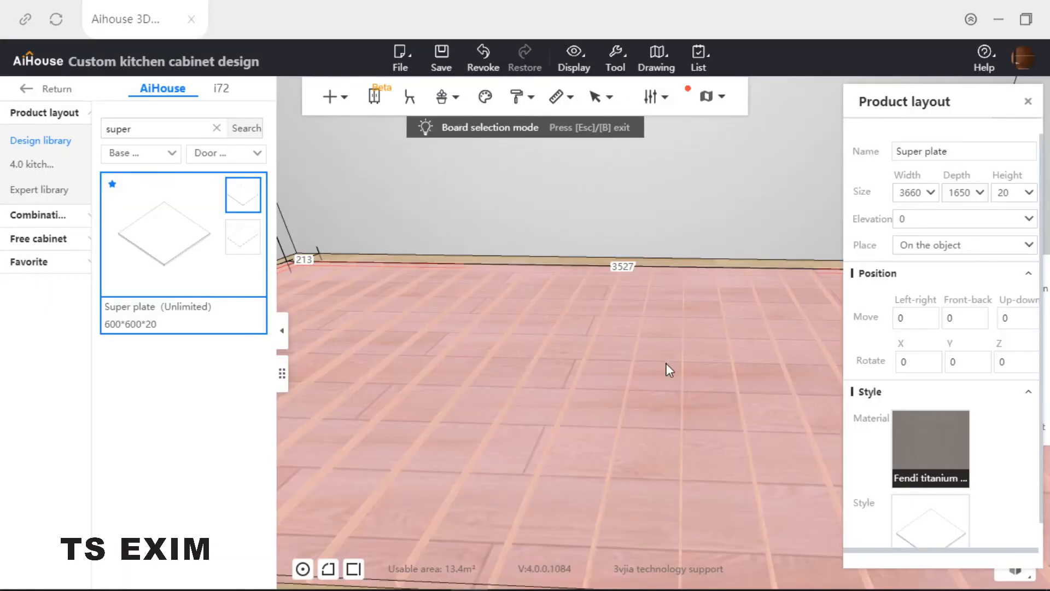
pyautogui.moveTo(664, 368); pyautogui.dragTo(690, 323, button='right')
pyautogui.click(716, 156)
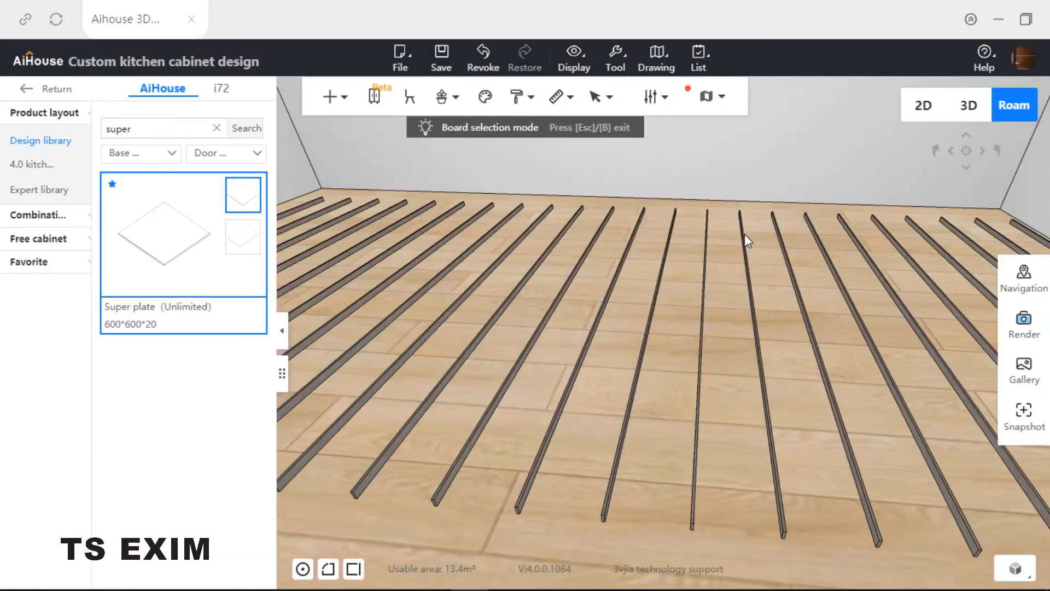
pyautogui.scroll(-5, 755, 224)
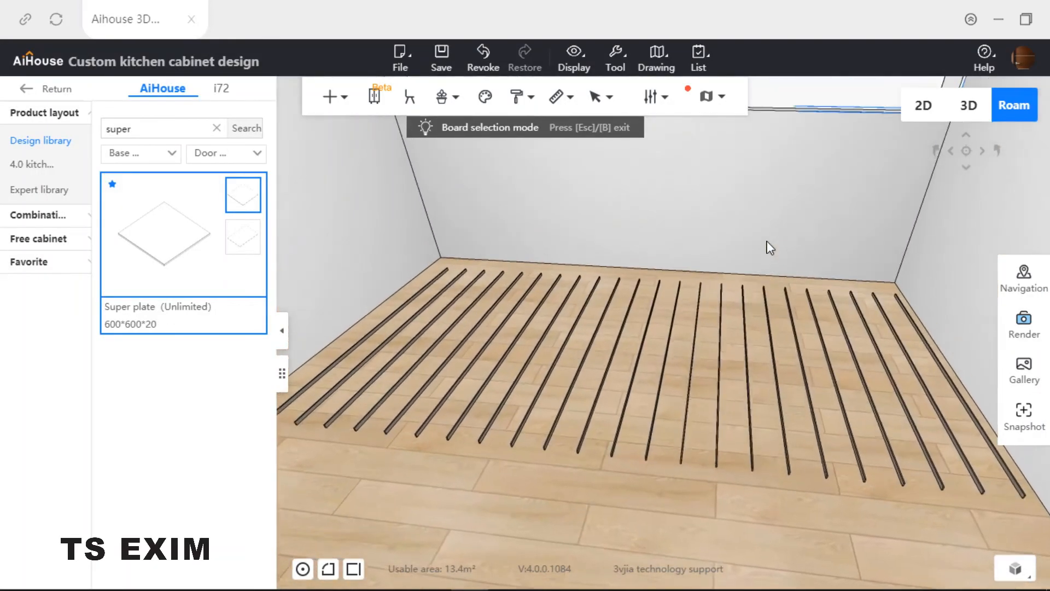
pyautogui.press('Escape')
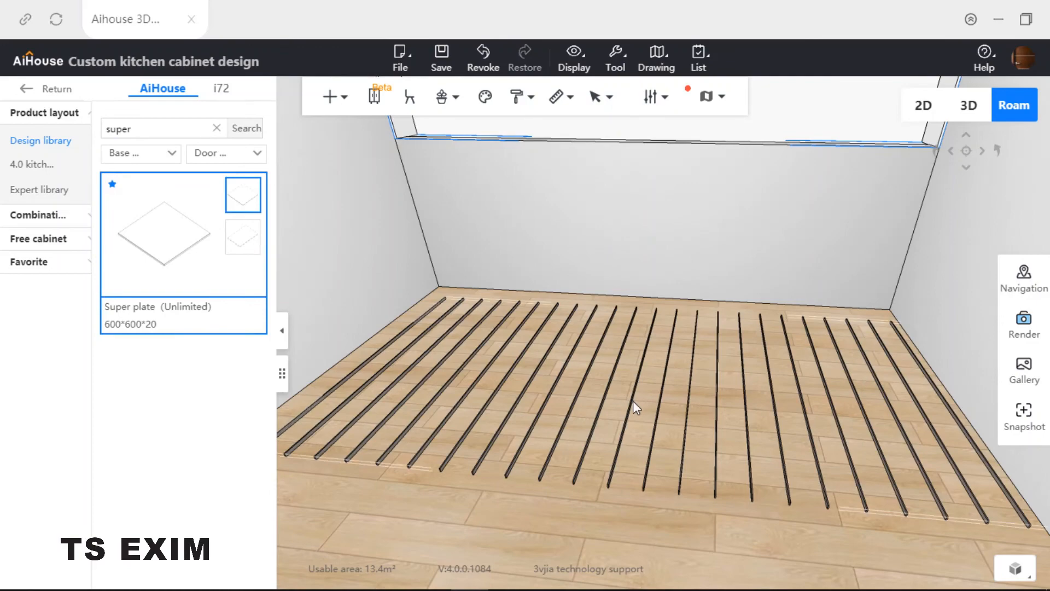
# - Rotate the super plate of strips -90° about the X axis so it stands upright along the wall
pyautogui.click(631, 401)
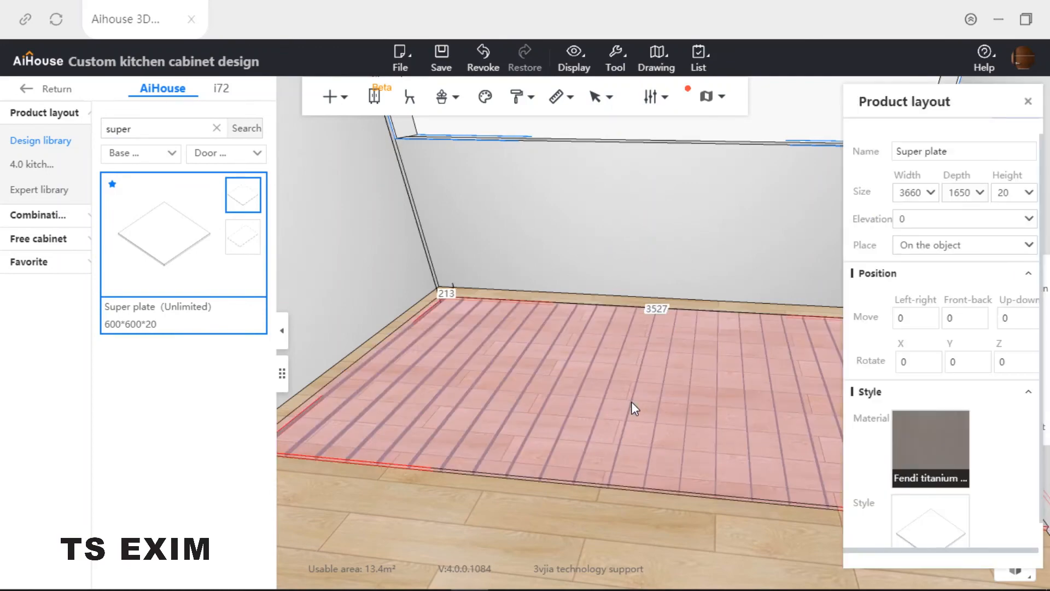
pyautogui.press('c')
pyautogui.moveTo(710, 246); pyautogui.dragTo(623, 326, button='right')
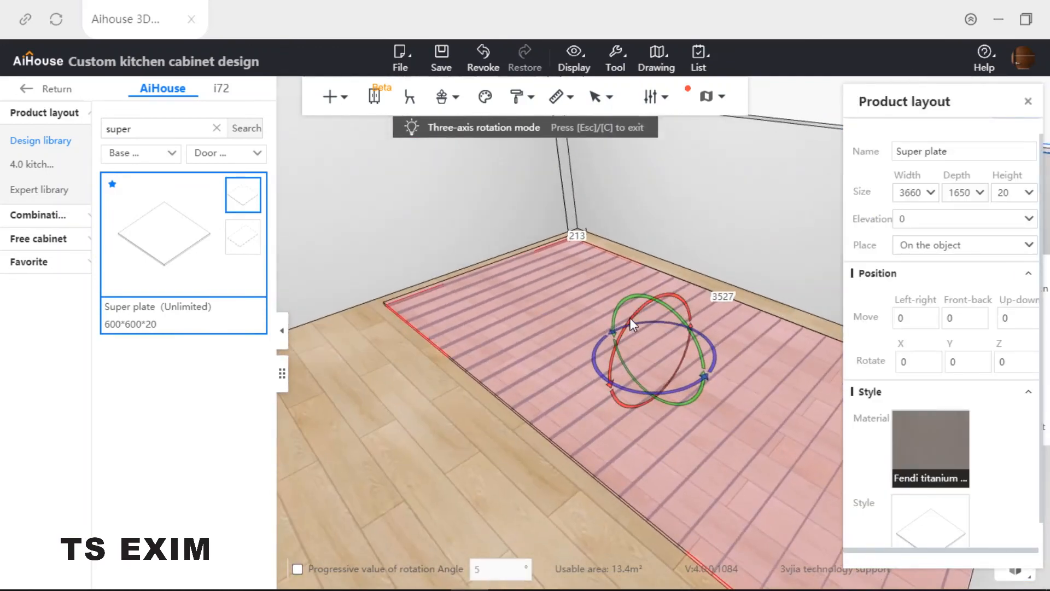
pyautogui.moveTo(631, 317); pyautogui.dragTo(643, 216)
# - Raise the upright super plate off the floor and set its elevation to 1150
pyautogui.press('z')
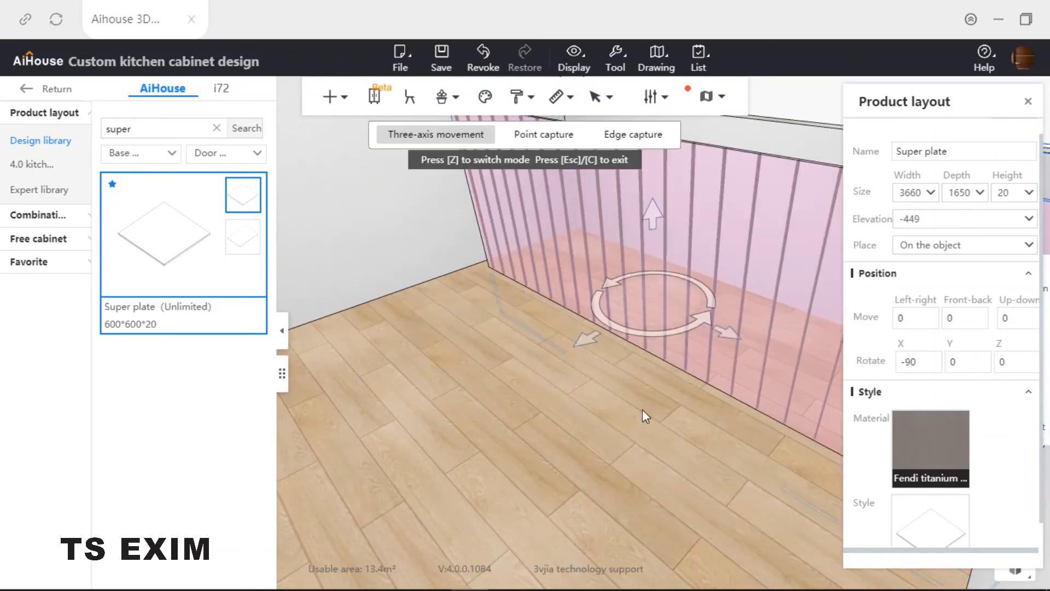
pyautogui.moveTo(642, 409); pyautogui.dragTo(642, 304, button='right')
pyautogui.moveTo(657, 408); pyautogui.dragTo(656, 205)
pyautogui.click(918, 219)
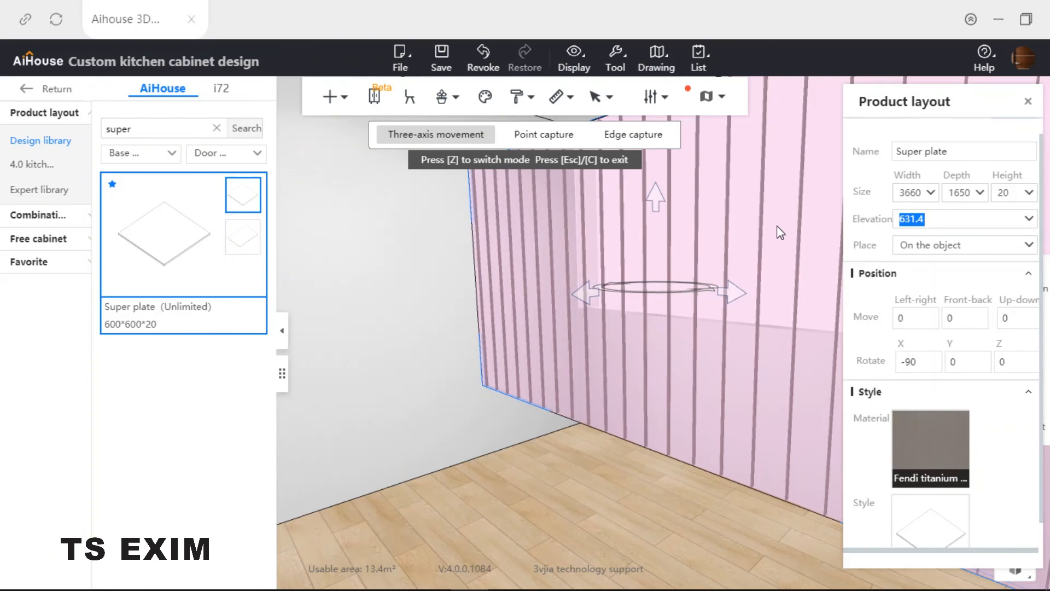
pyautogui.write('1150')
pyautogui.press('Return')
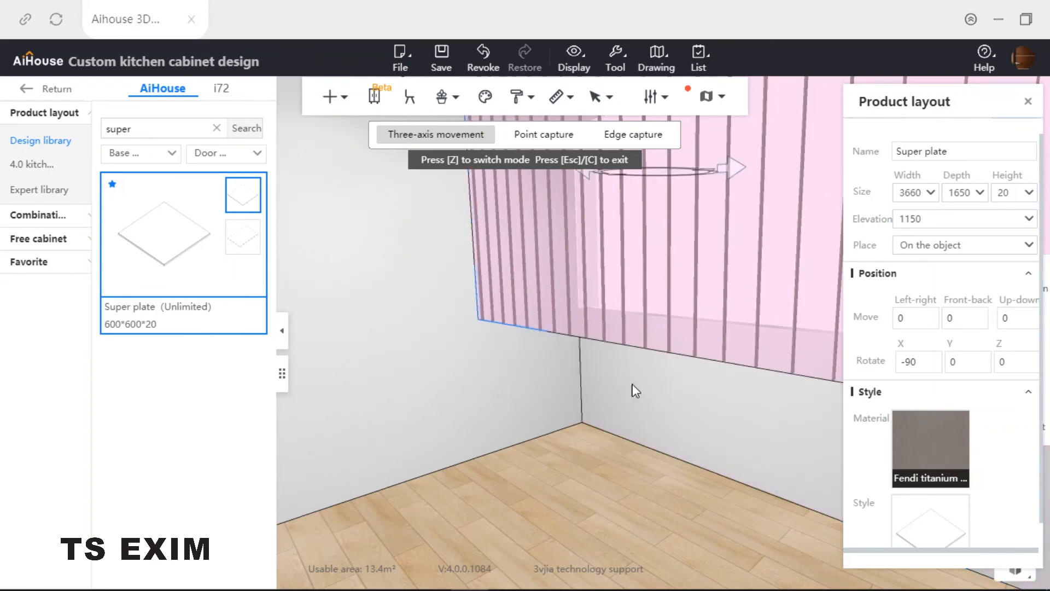
# - Move the super plate back and sideways into the raised wall opening, aligning it within the frame, and deselect it
pyautogui.moveTo(722, 420); pyautogui.dragTo(613, 204, button='right')
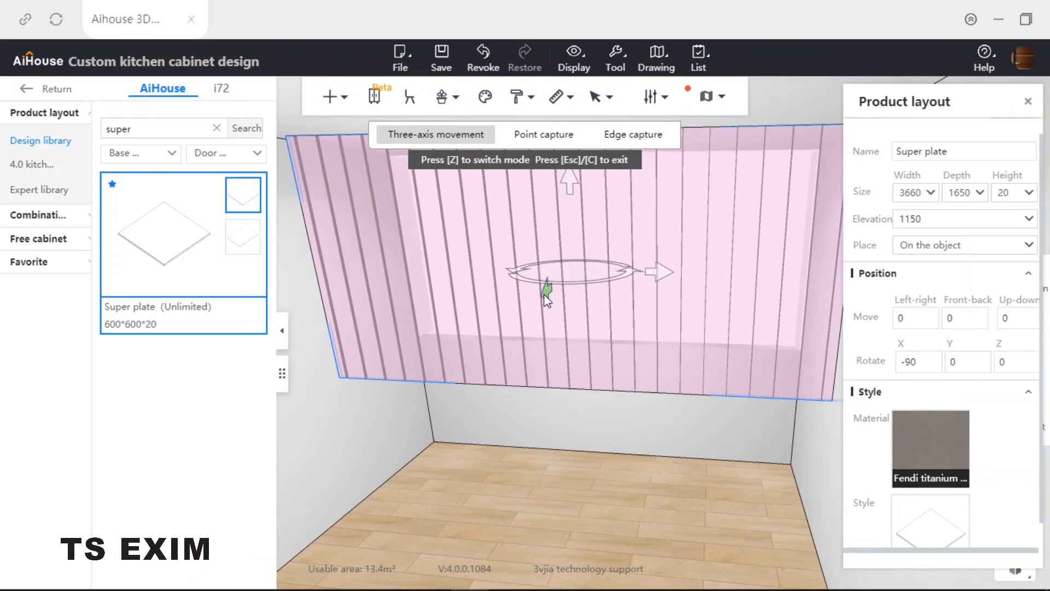
pyautogui.moveTo(545, 295); pyautogui.dragTo(597, 212)
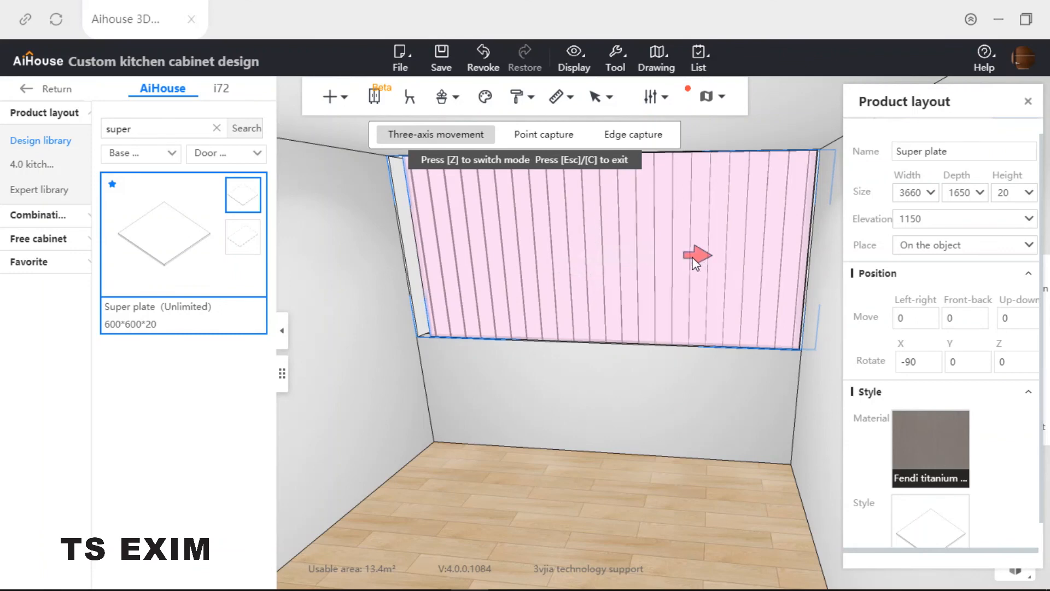
pyautogui.moveTo(695, 263); pyautogui.dragTo(687, 256)
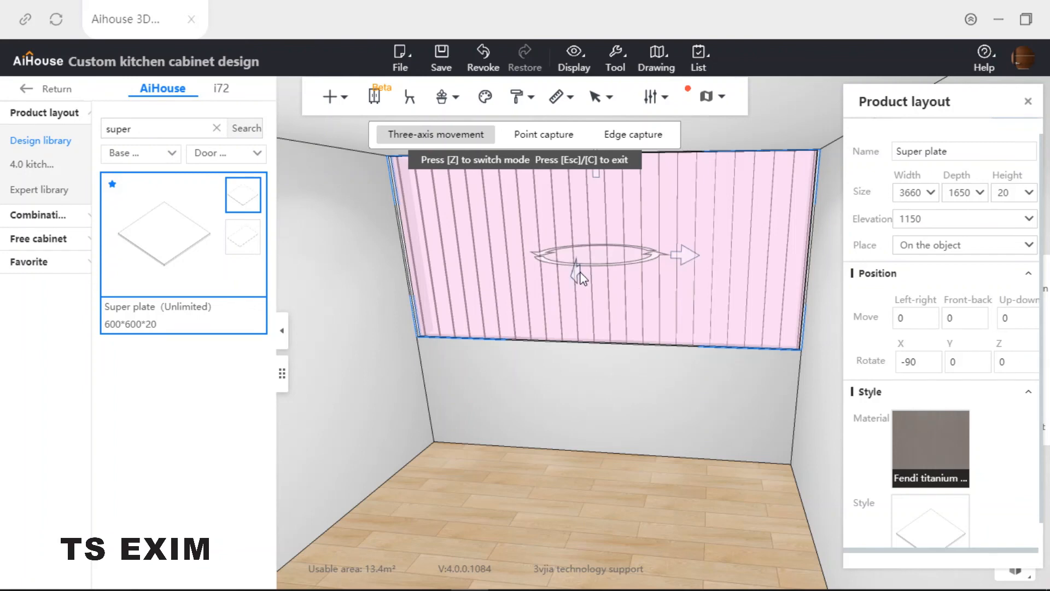
pyautogui.moveTo(579, 279); pyautogui.dragTo(581, 260)
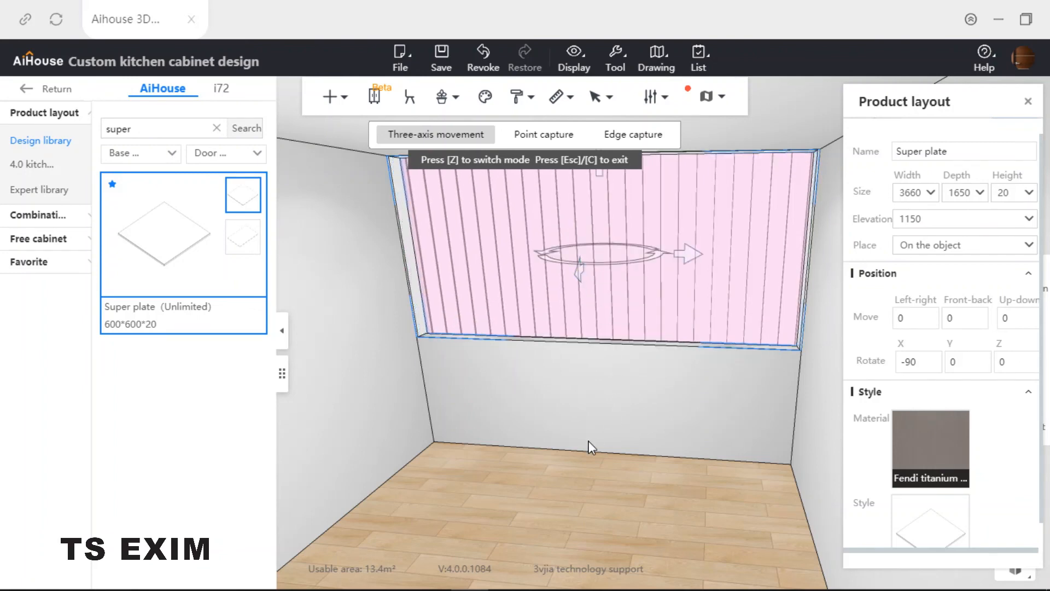
pyautogui.click(574, 485)
pyautogui.moveTo(574, 486); pyautogui.dragTo(617, 430)
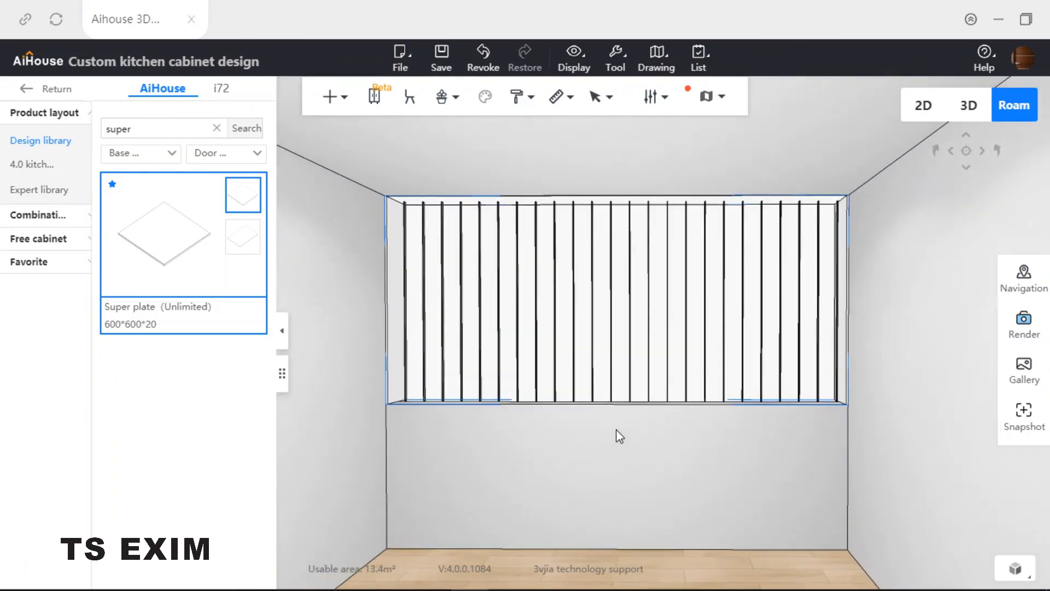